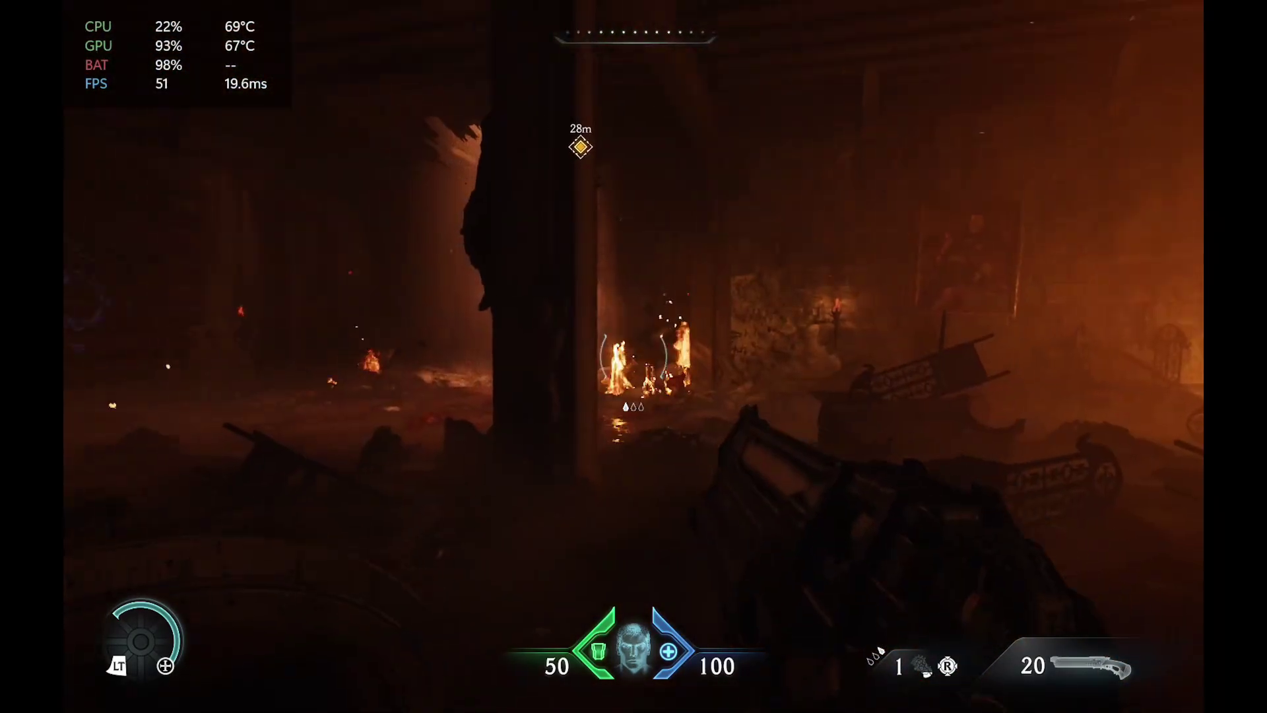
Advance past the barred gate and through the burning hall, grabbing the blue item
key(w)
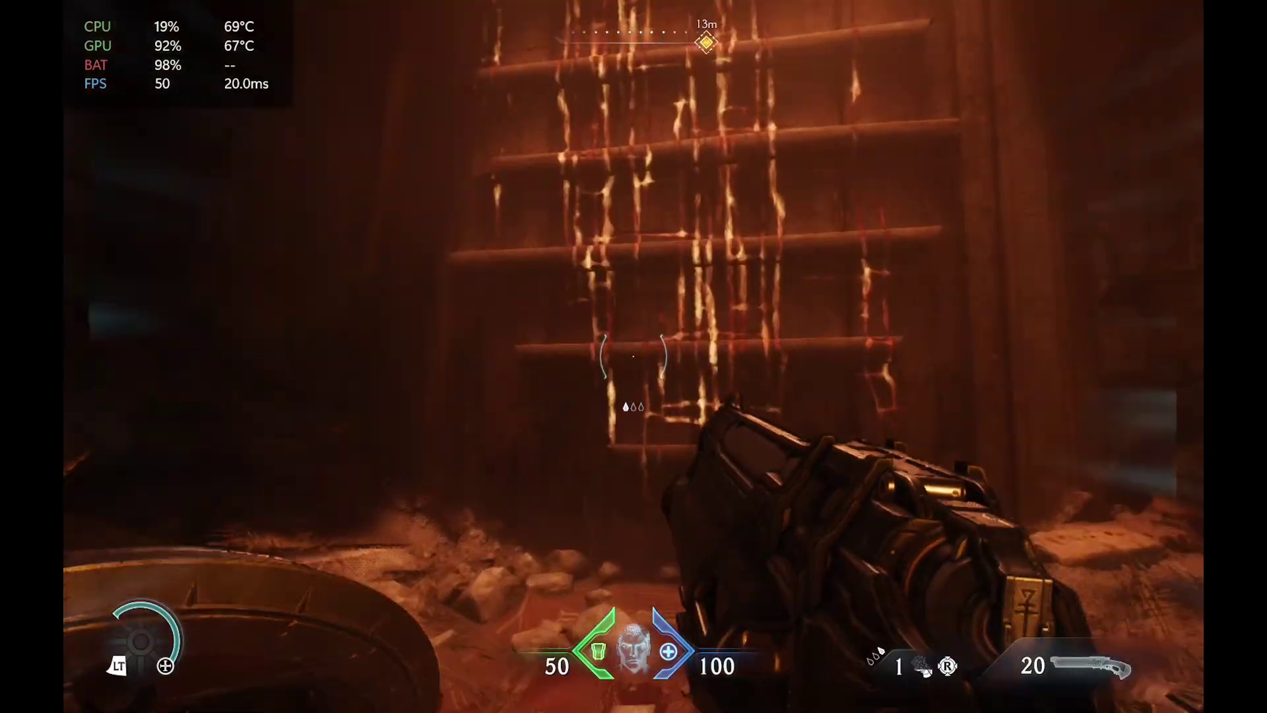
key(w)
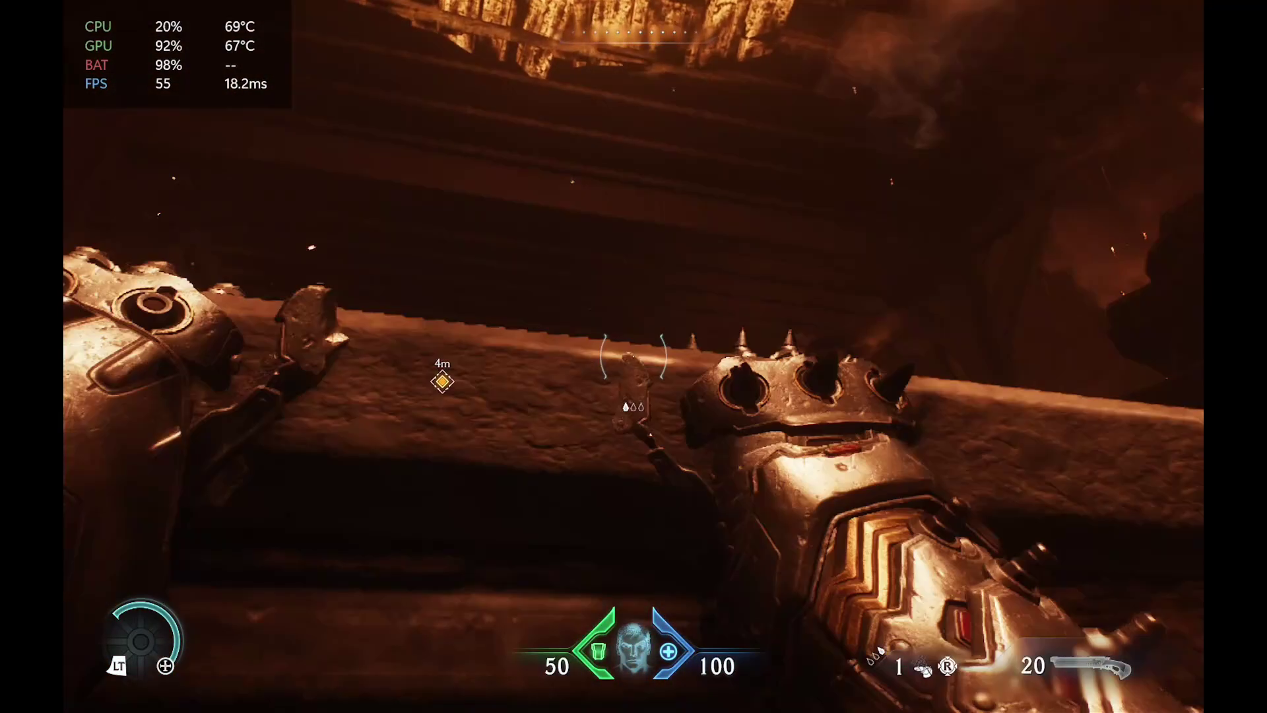
key(w)
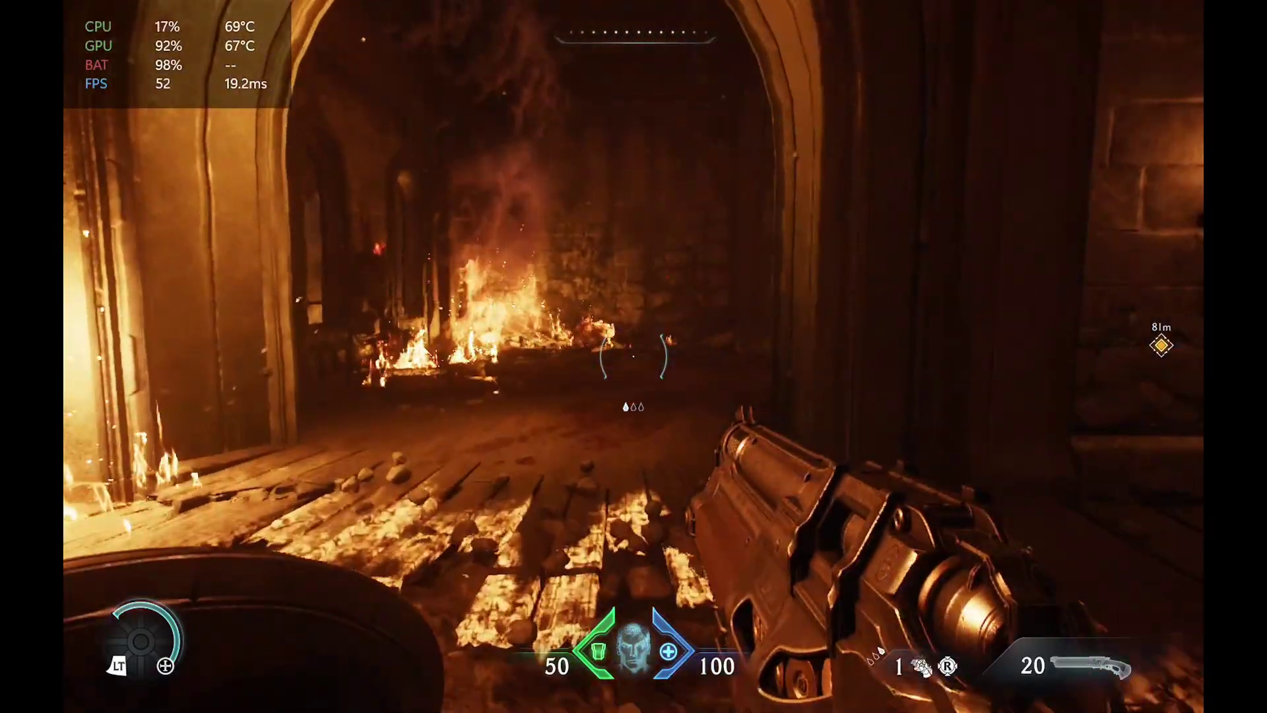
key(w)
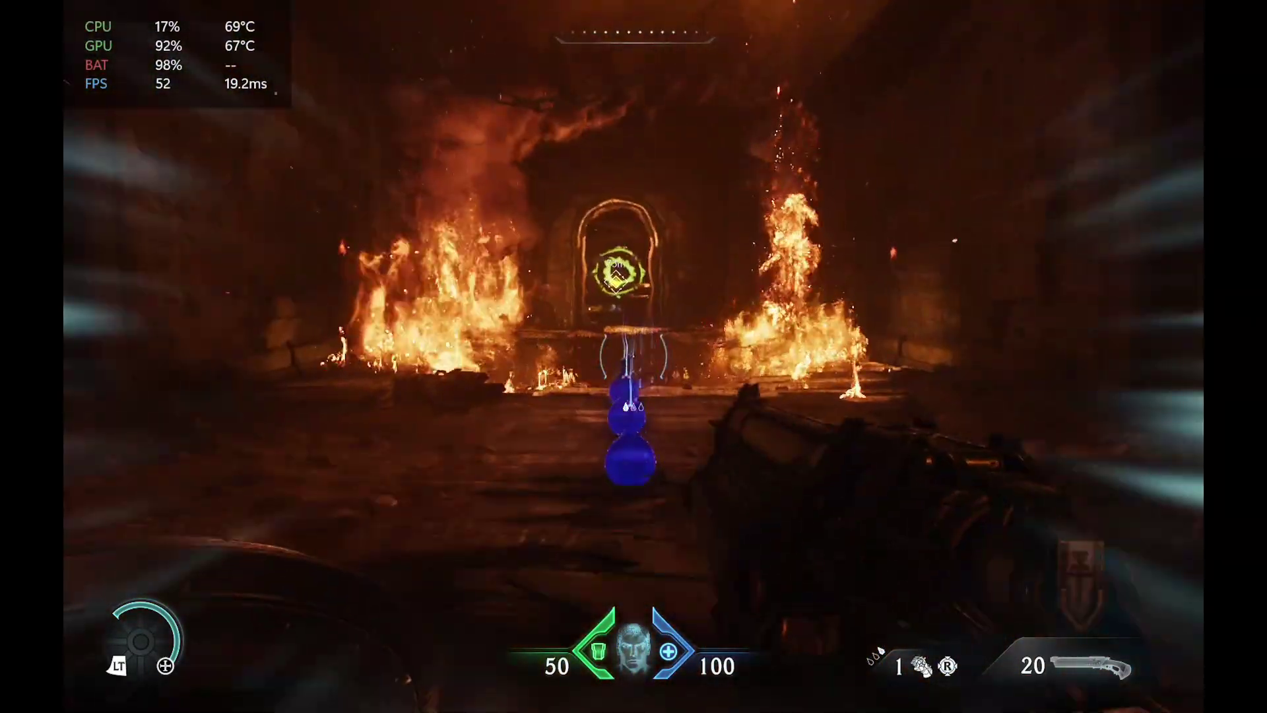
key(w)
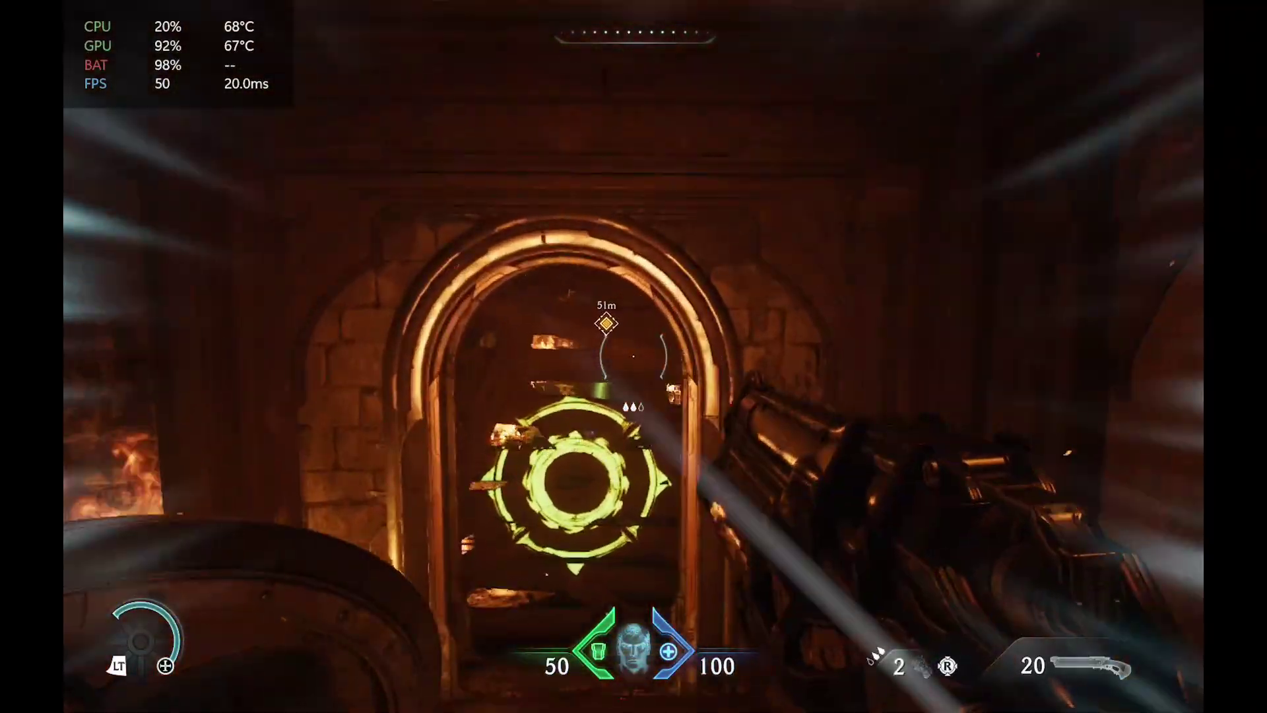
Shield-bash the green-marked barricade and run out, dropping into the rainy courtyard arena
key(w)
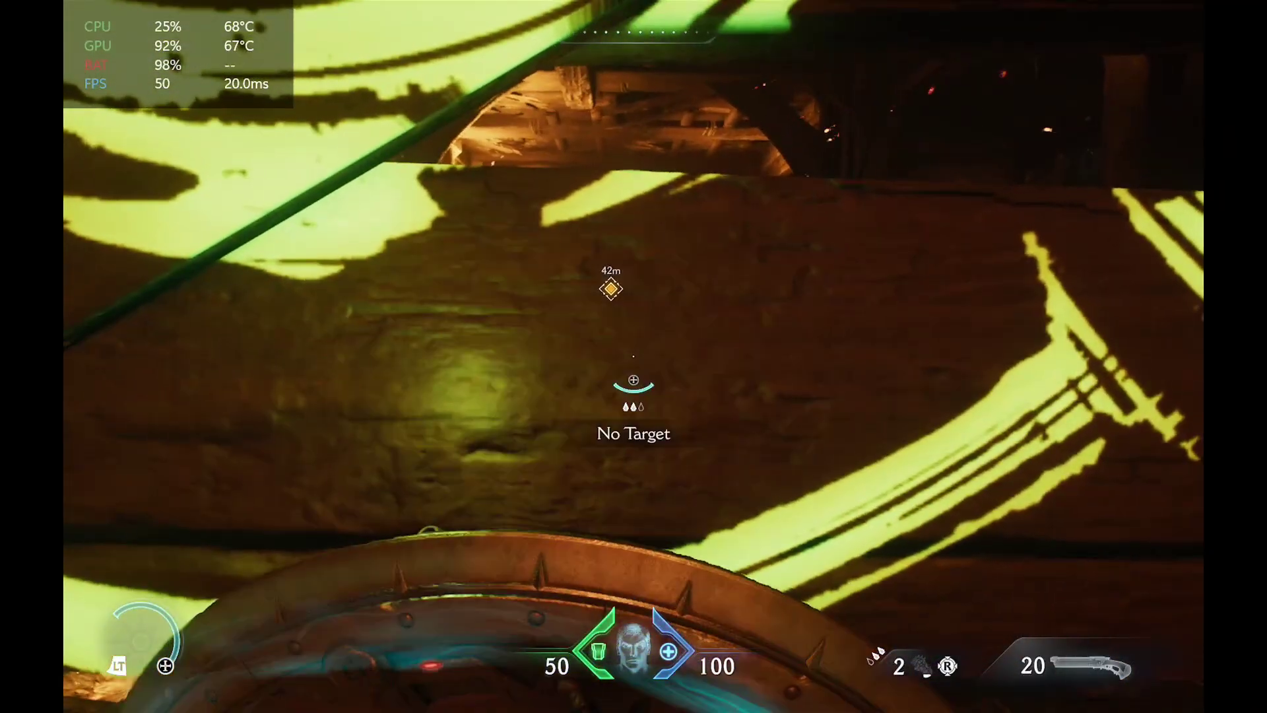
key(w)
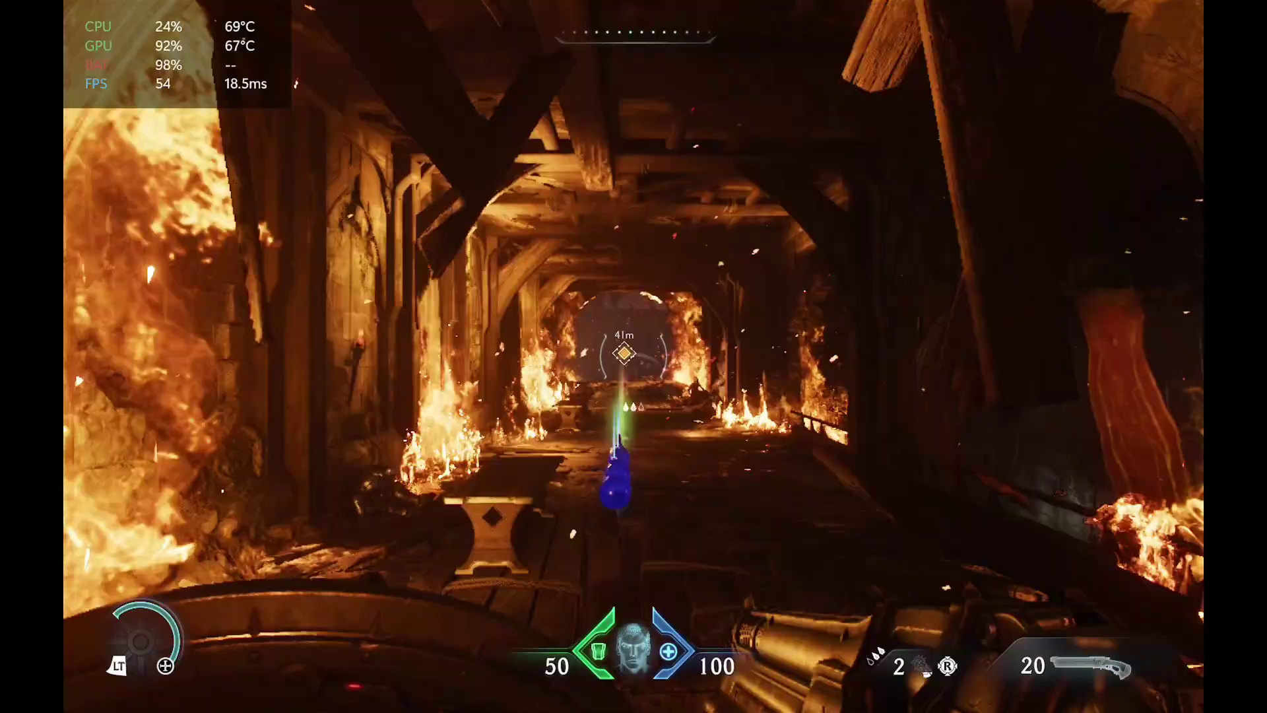
key(w)
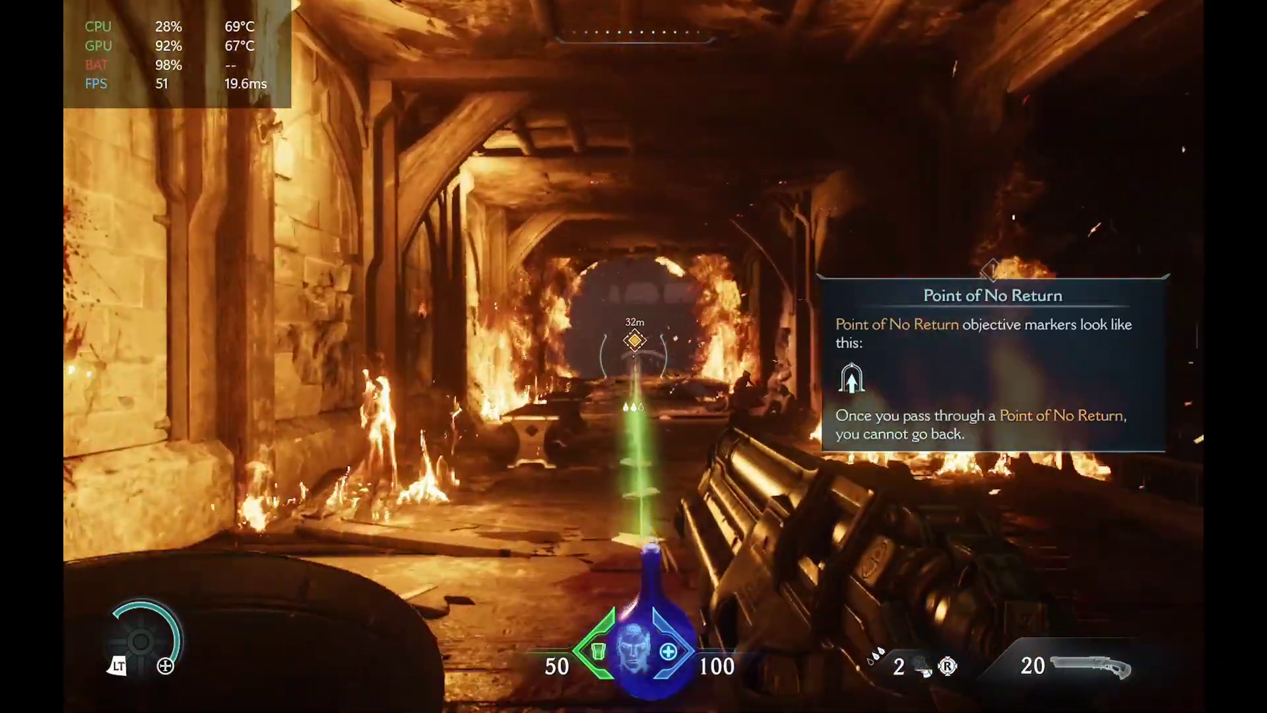
key(w)
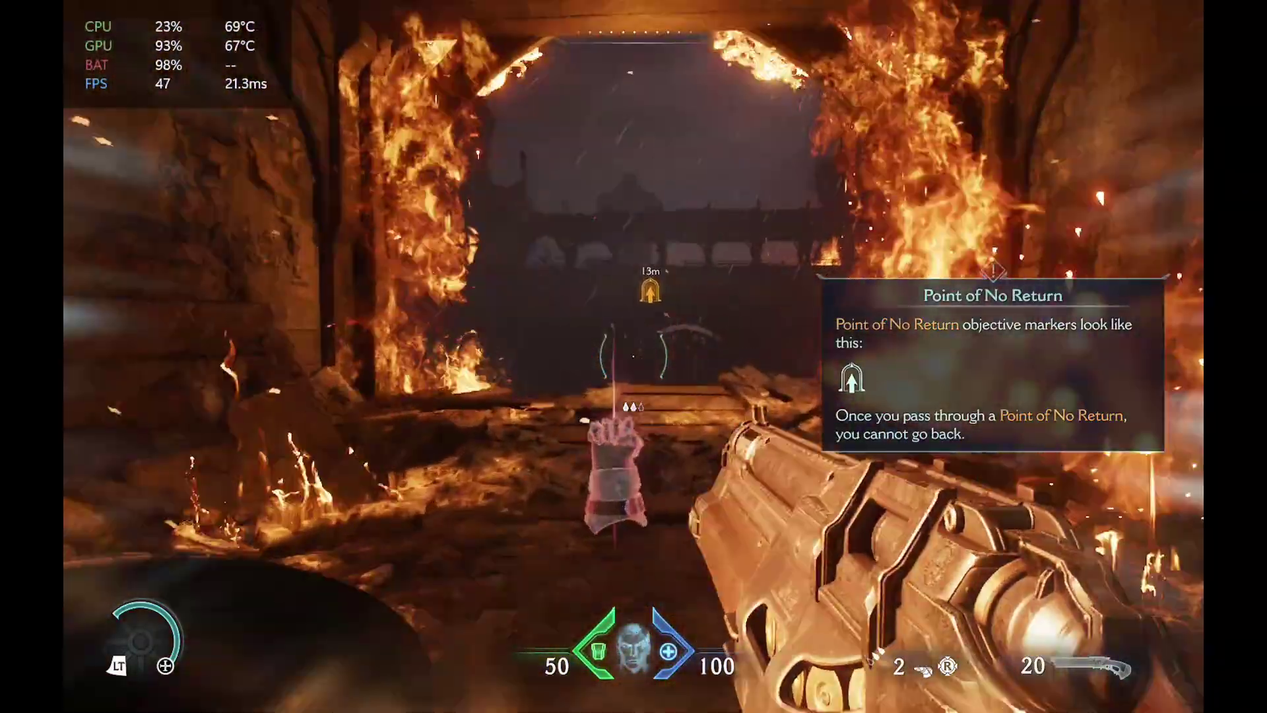
key(w)
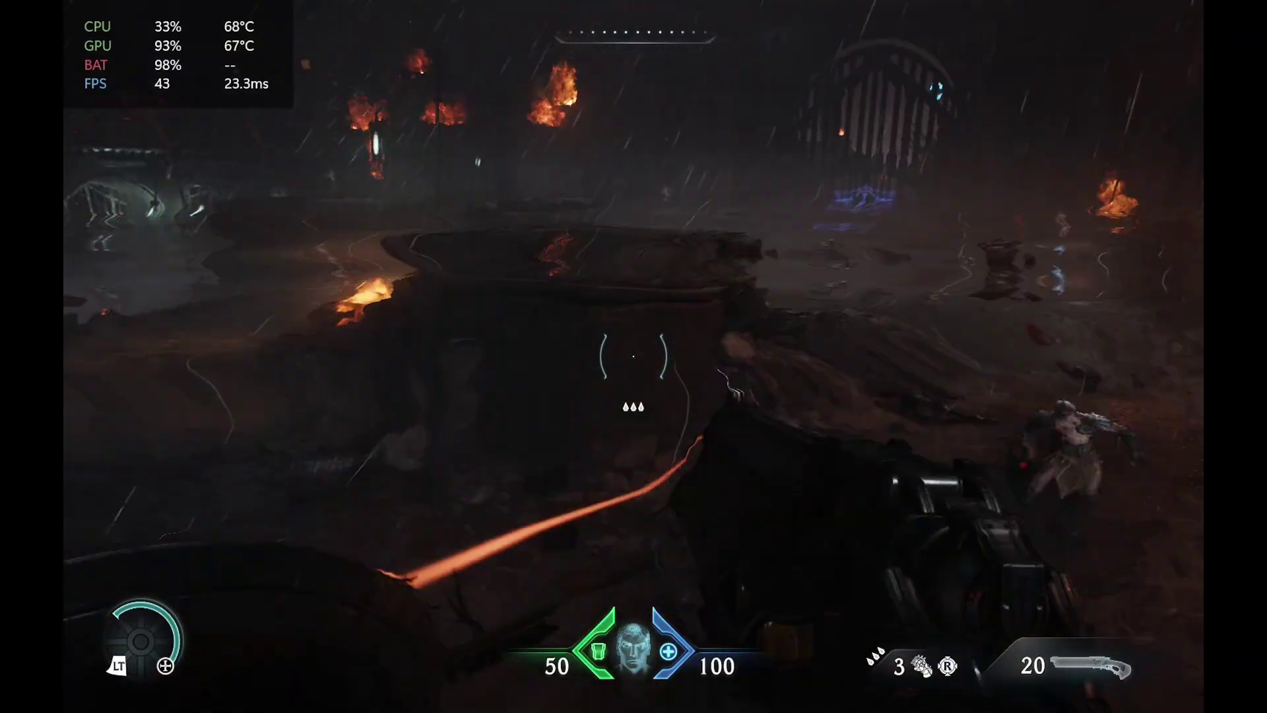
key(w)
Fire the shotgun and block with the shield at the enemies, then exit to the desktop
click(633, 356)
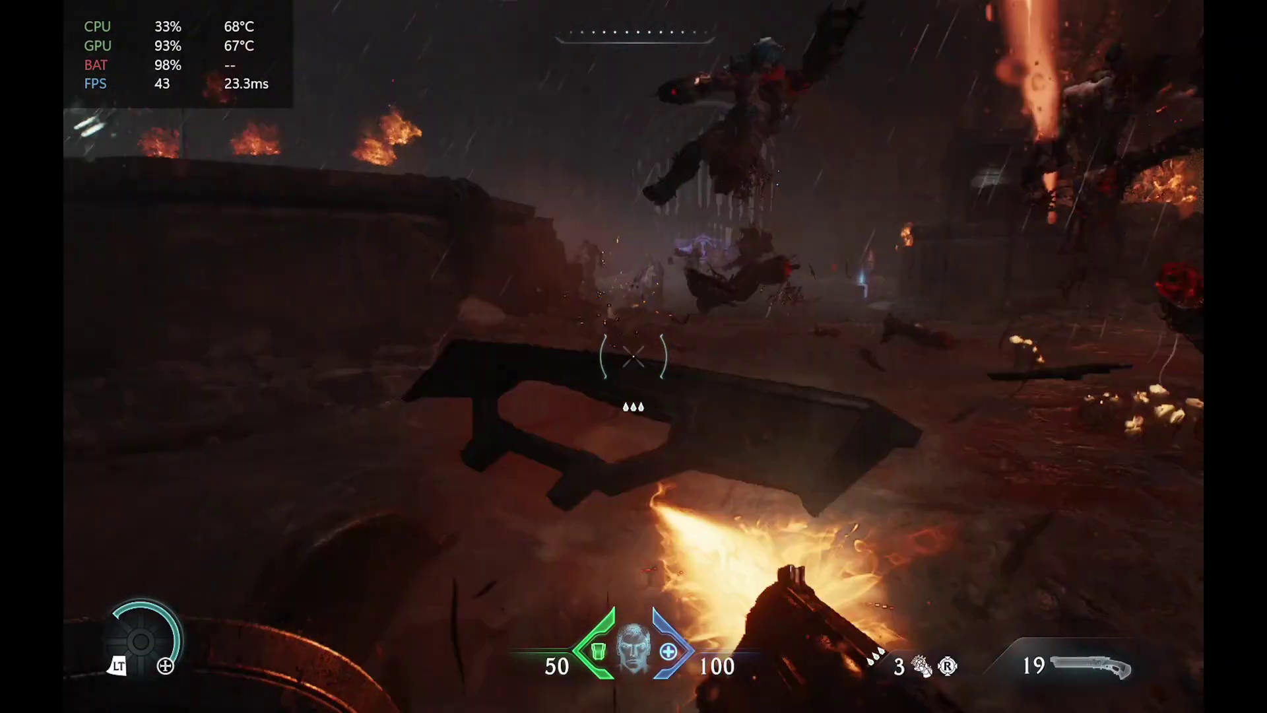
right_click(633, 356)
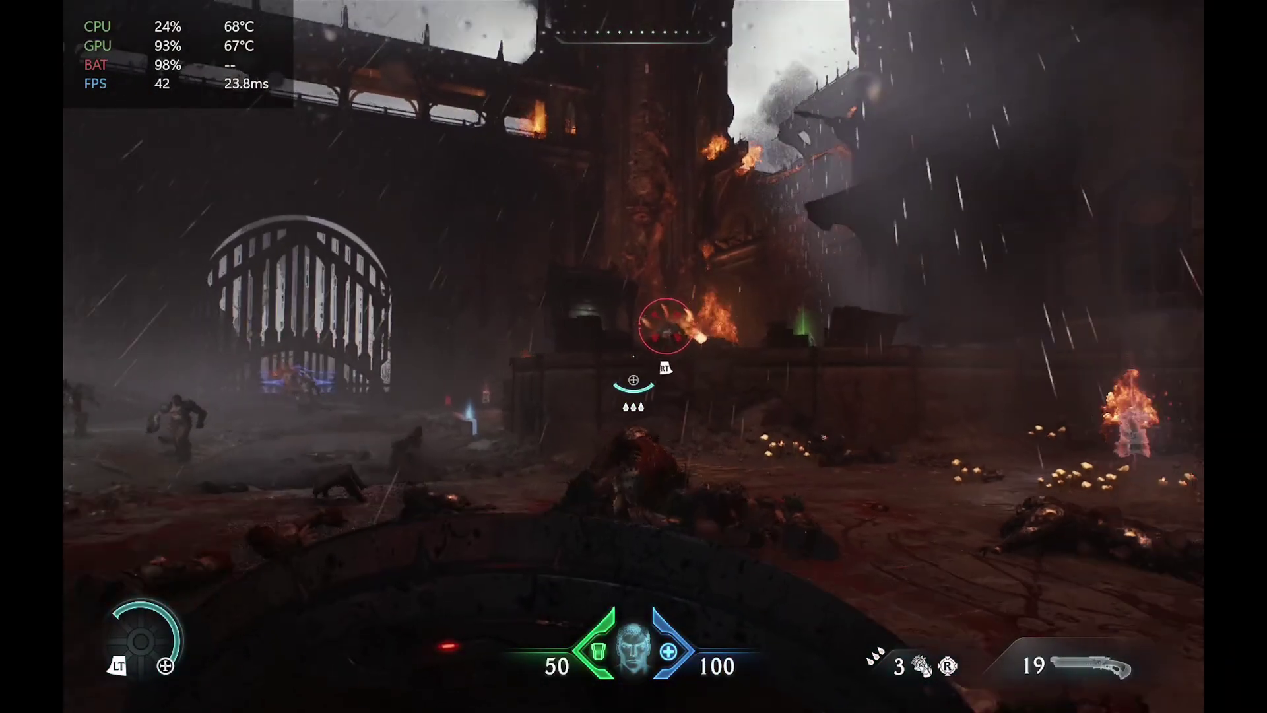
key(w)
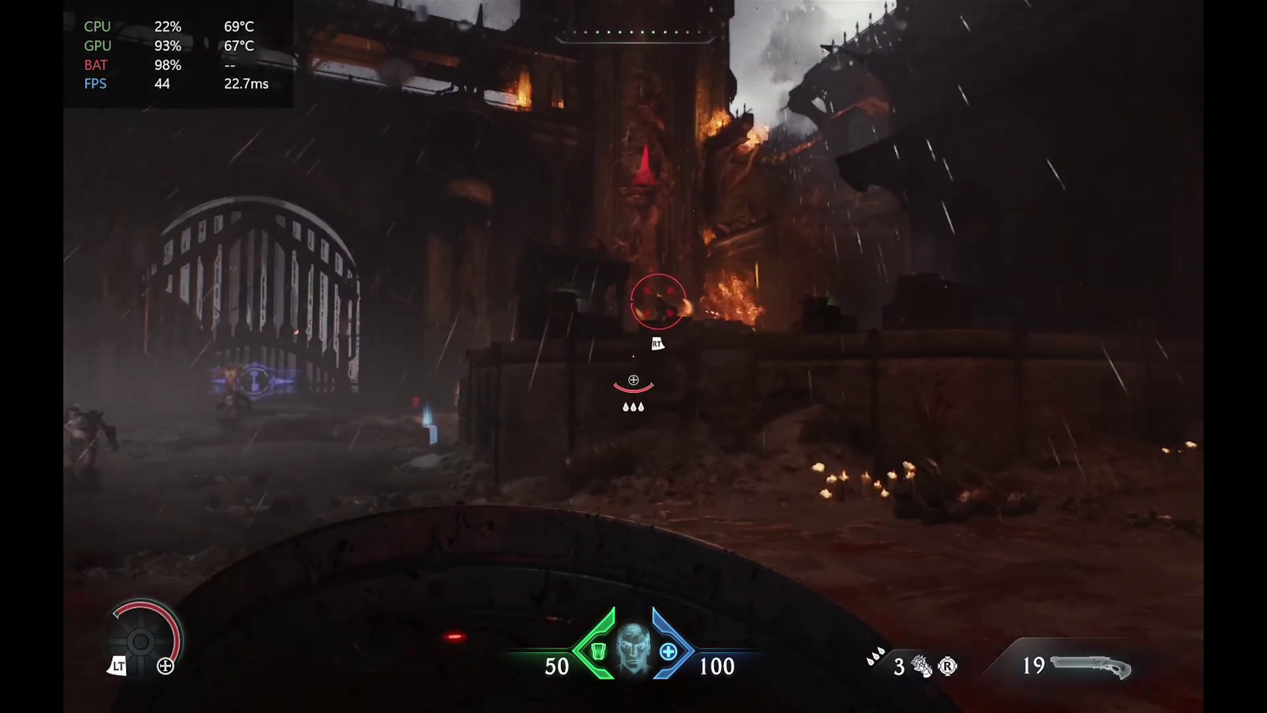
key(w)
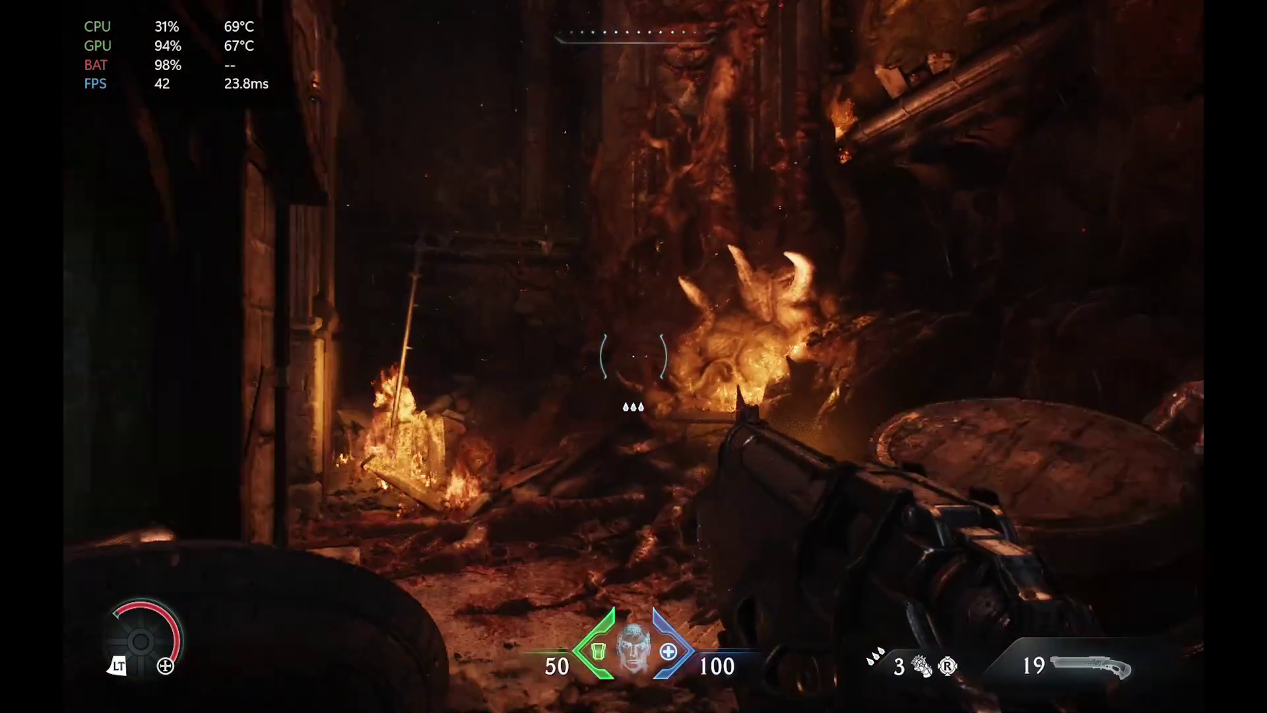
key(w)
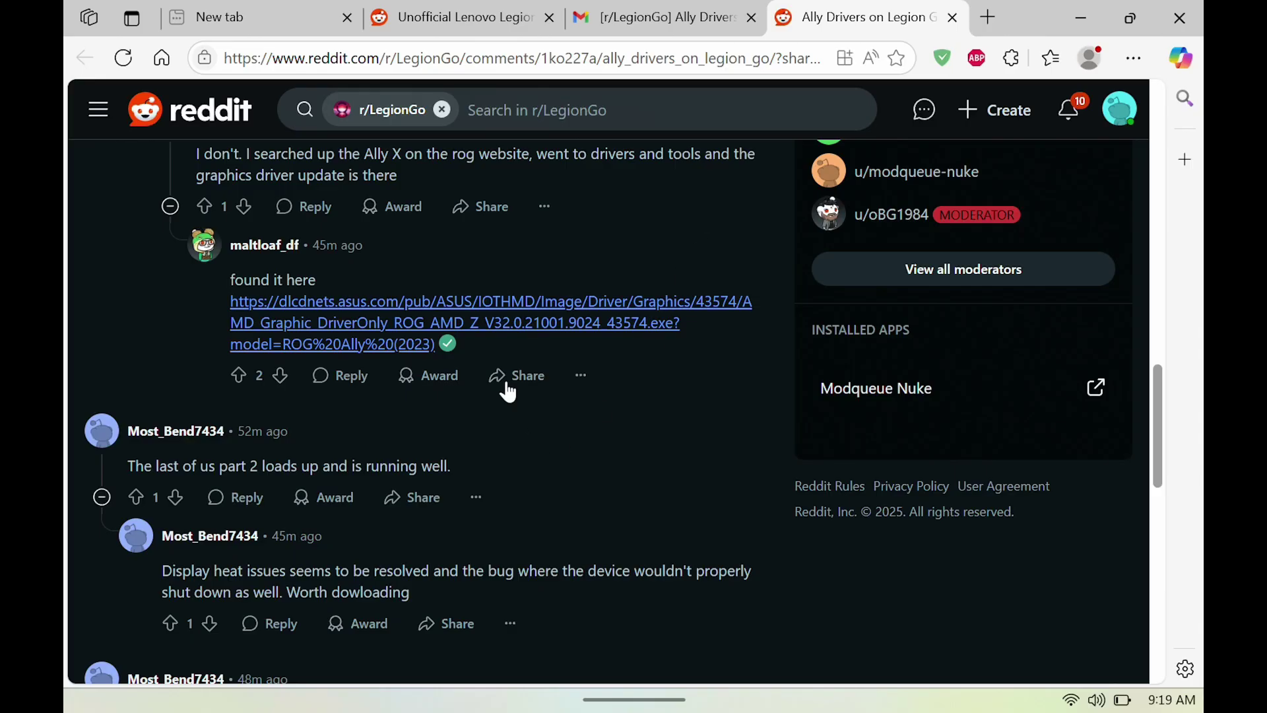
Download the AMD graphics driver from the comment's dlcdnets.asus.com link and launch it
click(540, 326)
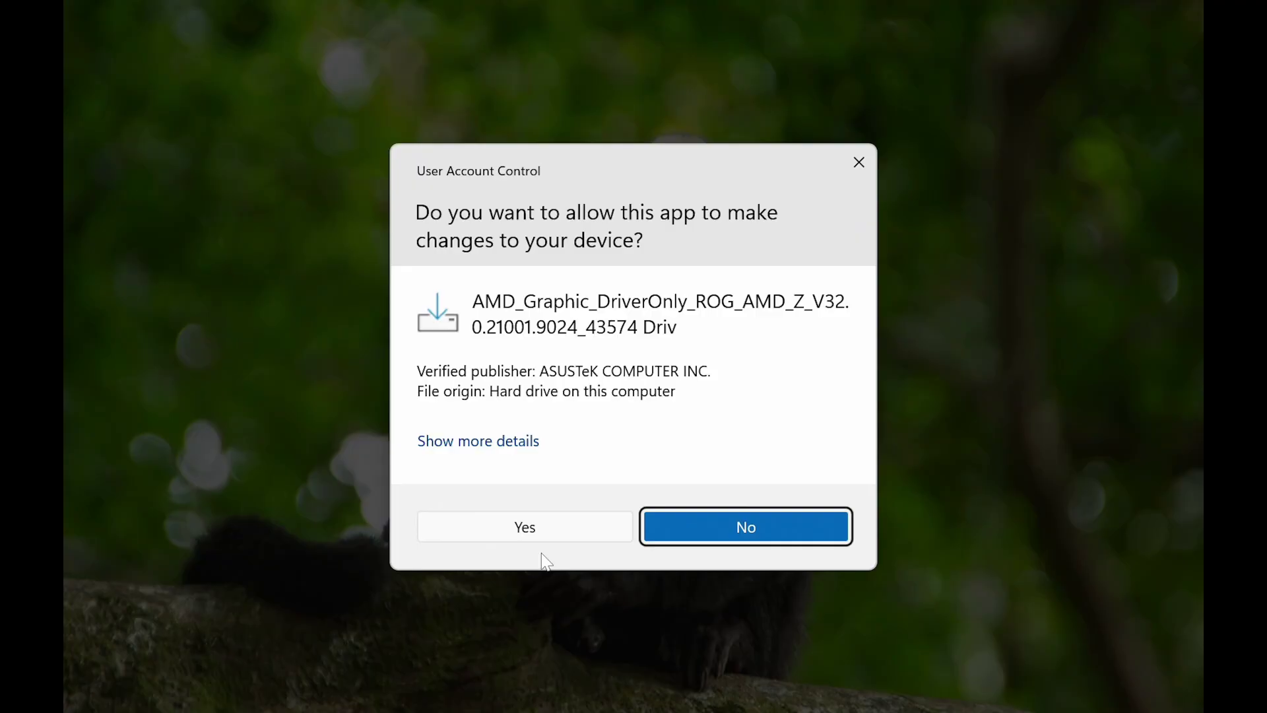
Allow the installer, keep English as the language, and accept the license agreement
click(552, 516)
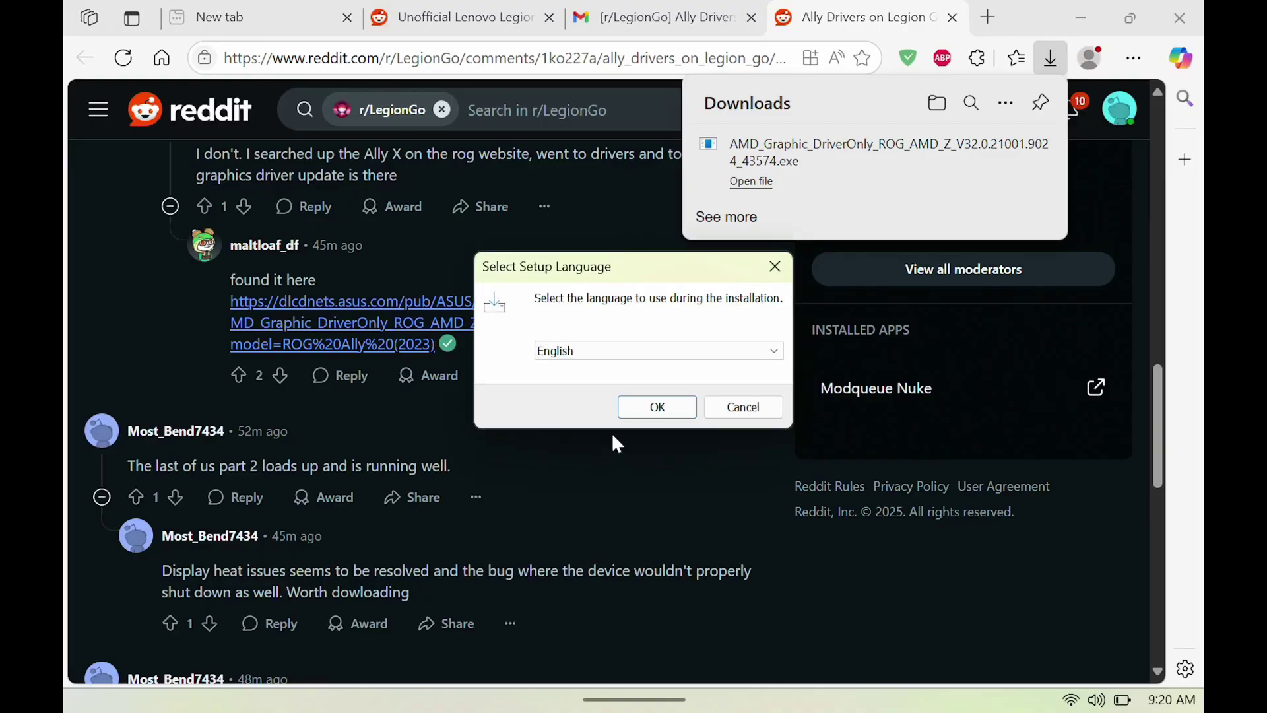
click(657, 406)
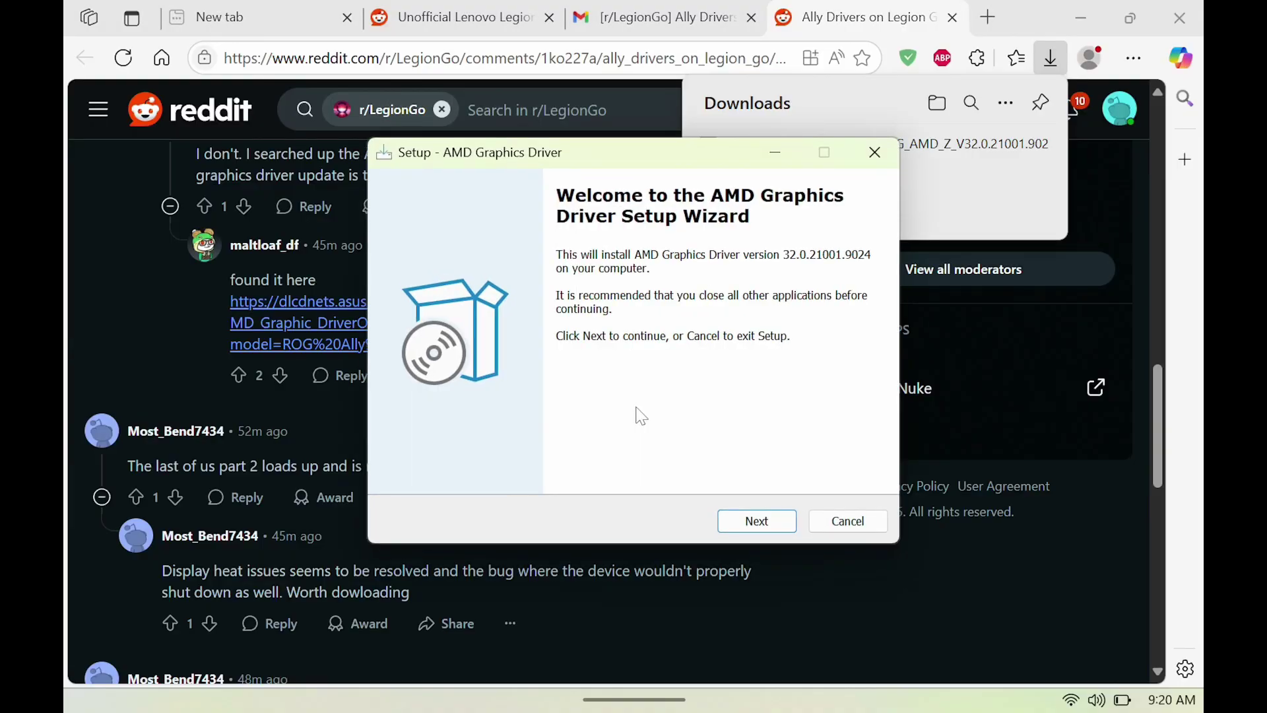
click(769, 520)
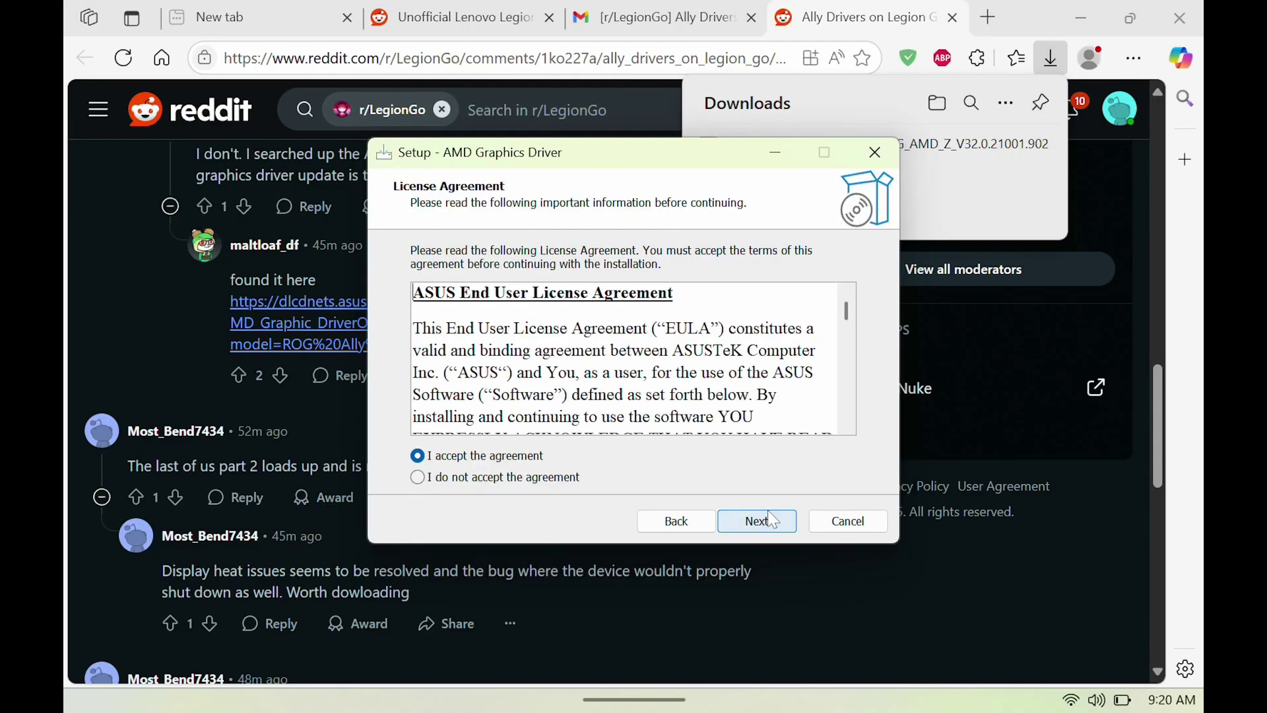
click(770, 521)
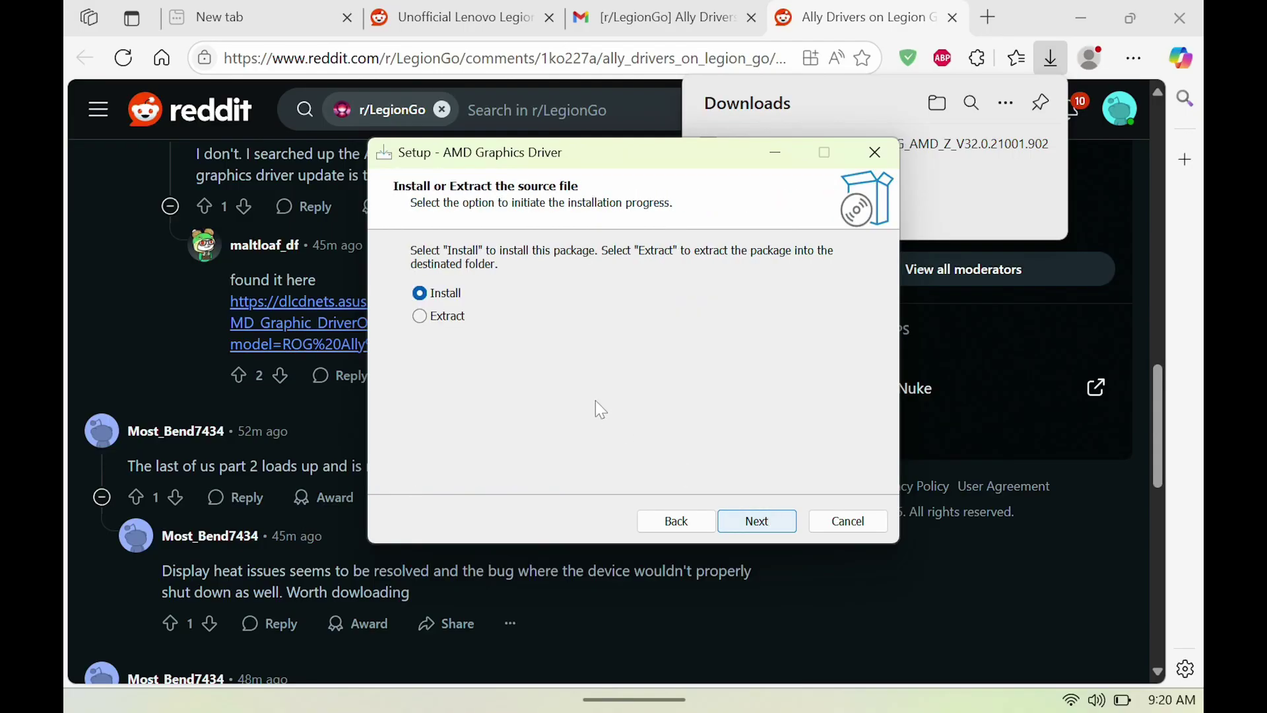
Choose extract-only and continue through the wizard to extract the package into C:\DRIVERS
click(465, 316)
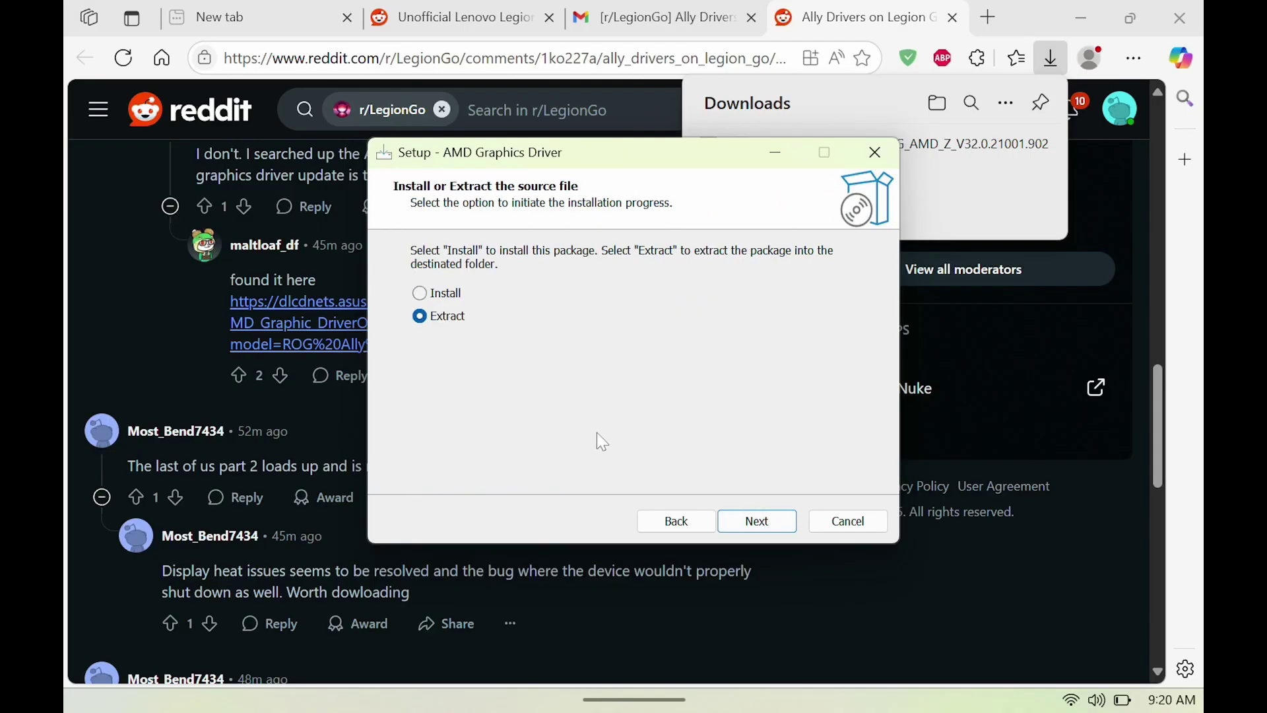
click(758, 528)
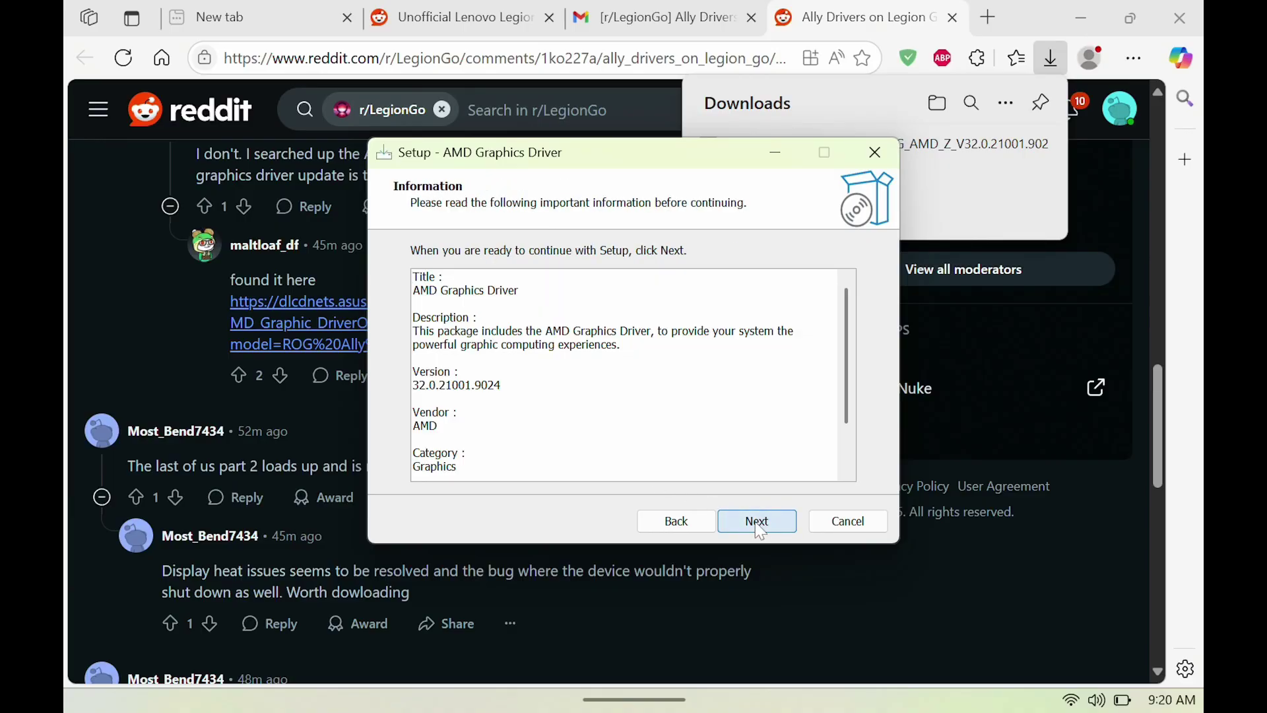
click(759, 528)
click(759, 528)
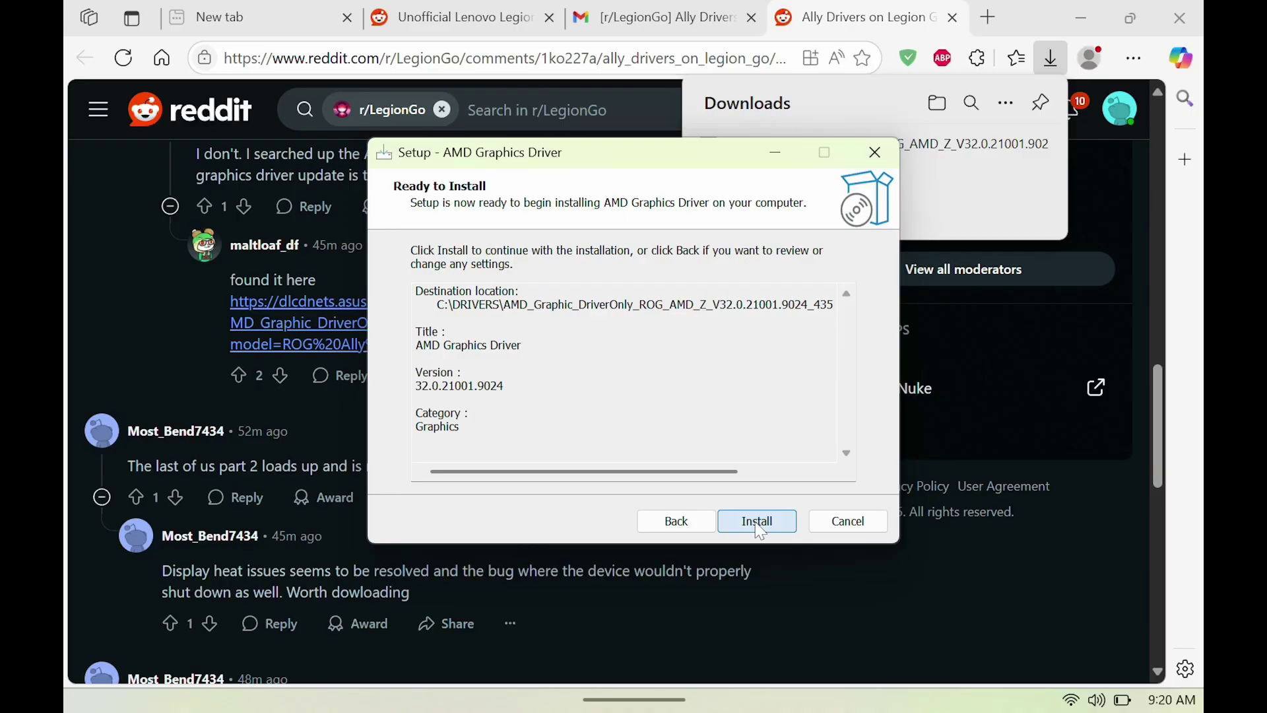
click(759, 524)
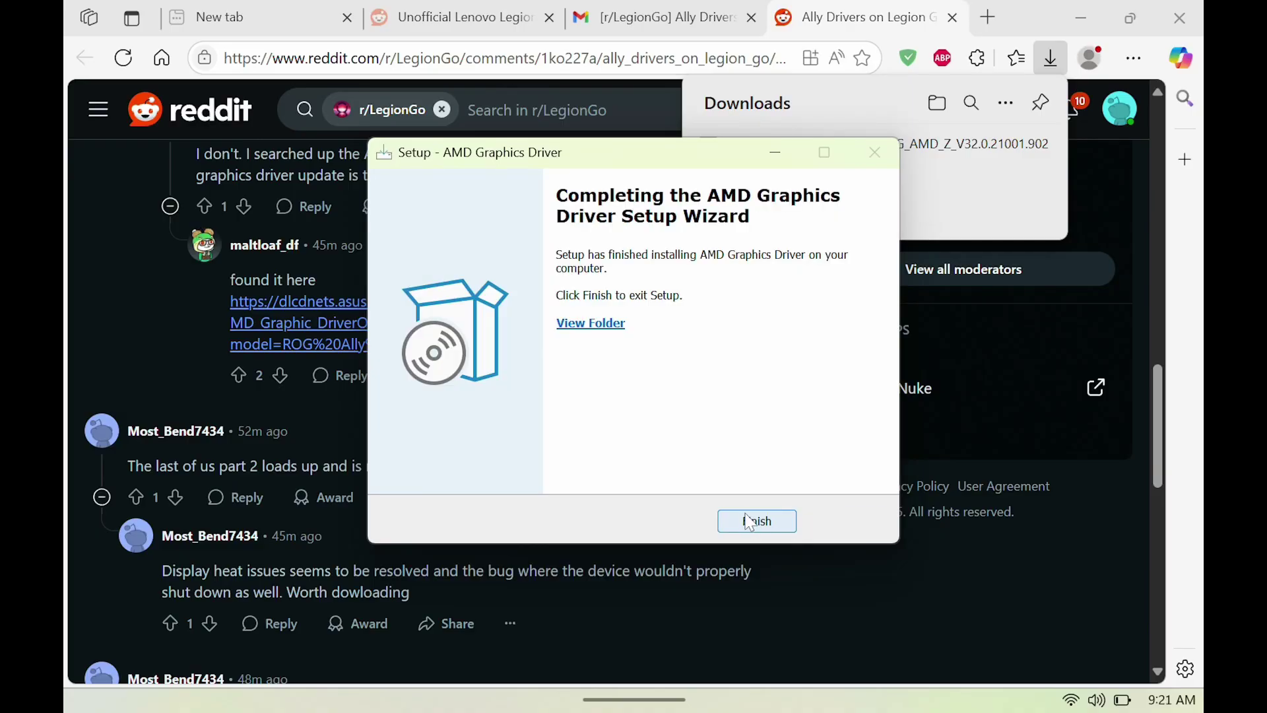
Close the finished setup and launch Device Manager from Windows search
click(754, 524)
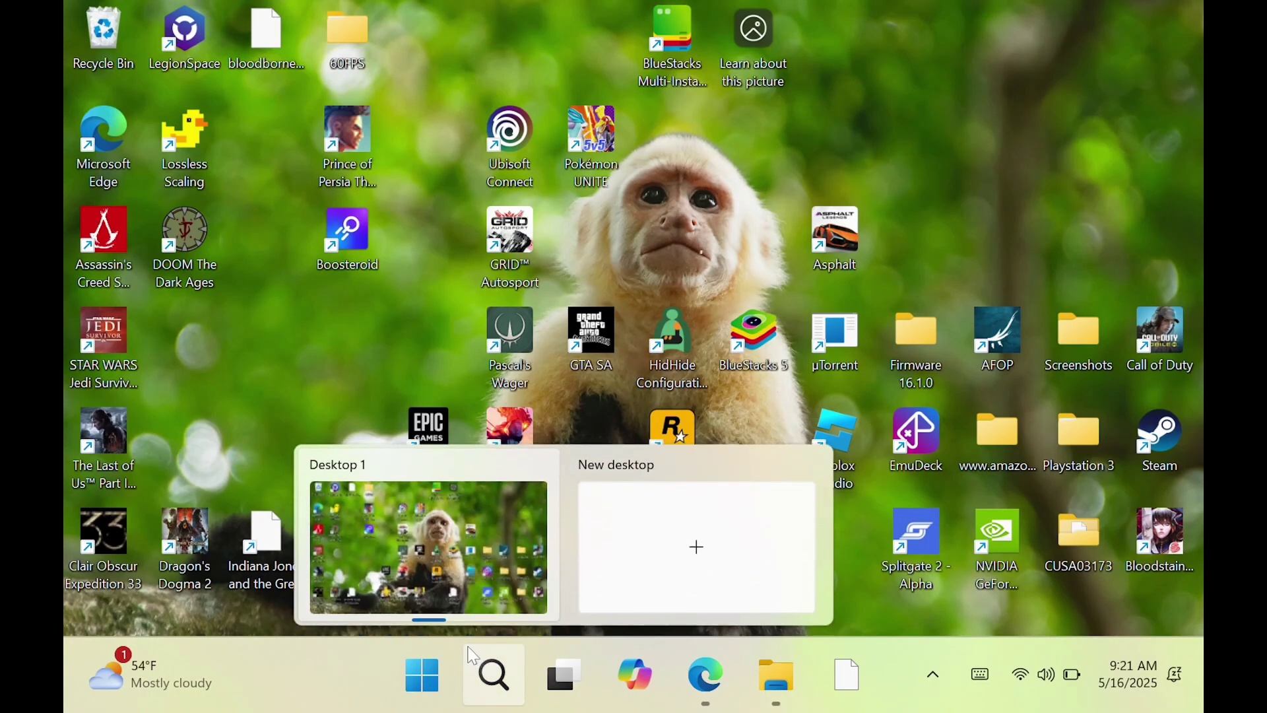
click(495, 676)
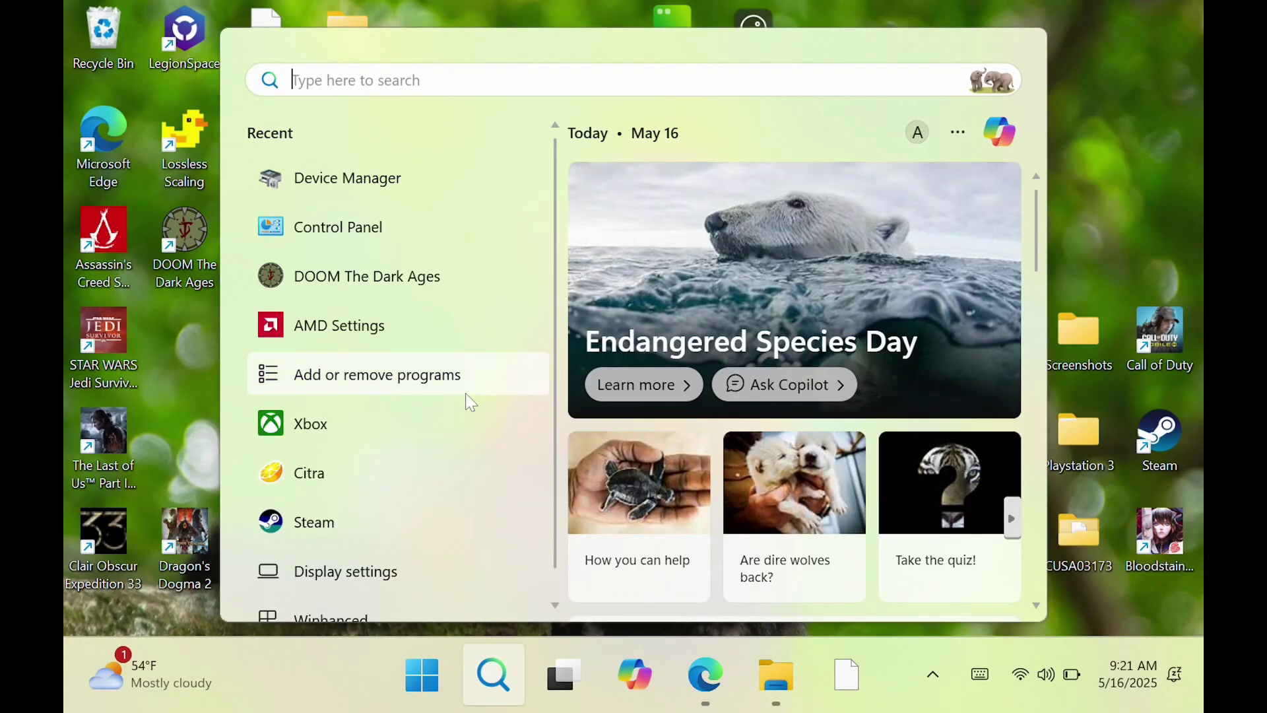
click(447, 178)
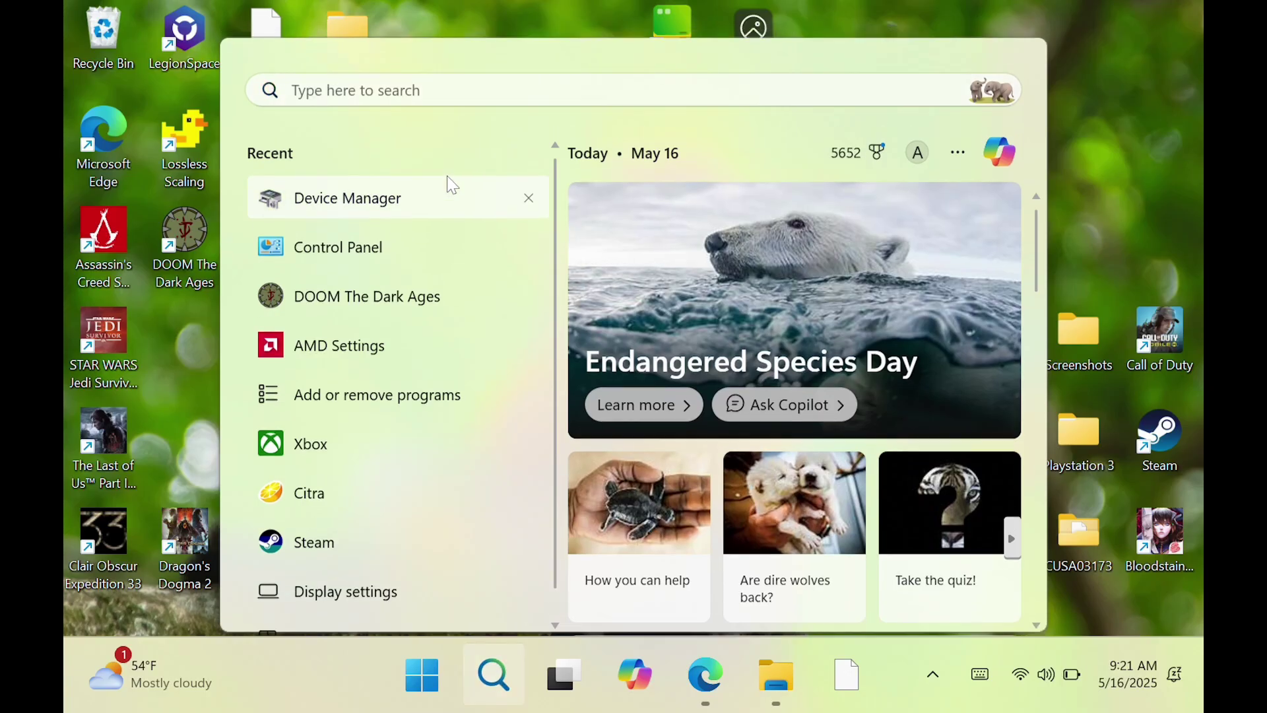
double_click(198, 230)
Update the AMD Radeon Graphics driver manually, choosing from a list, then Have Disk
double_click(206, 246)
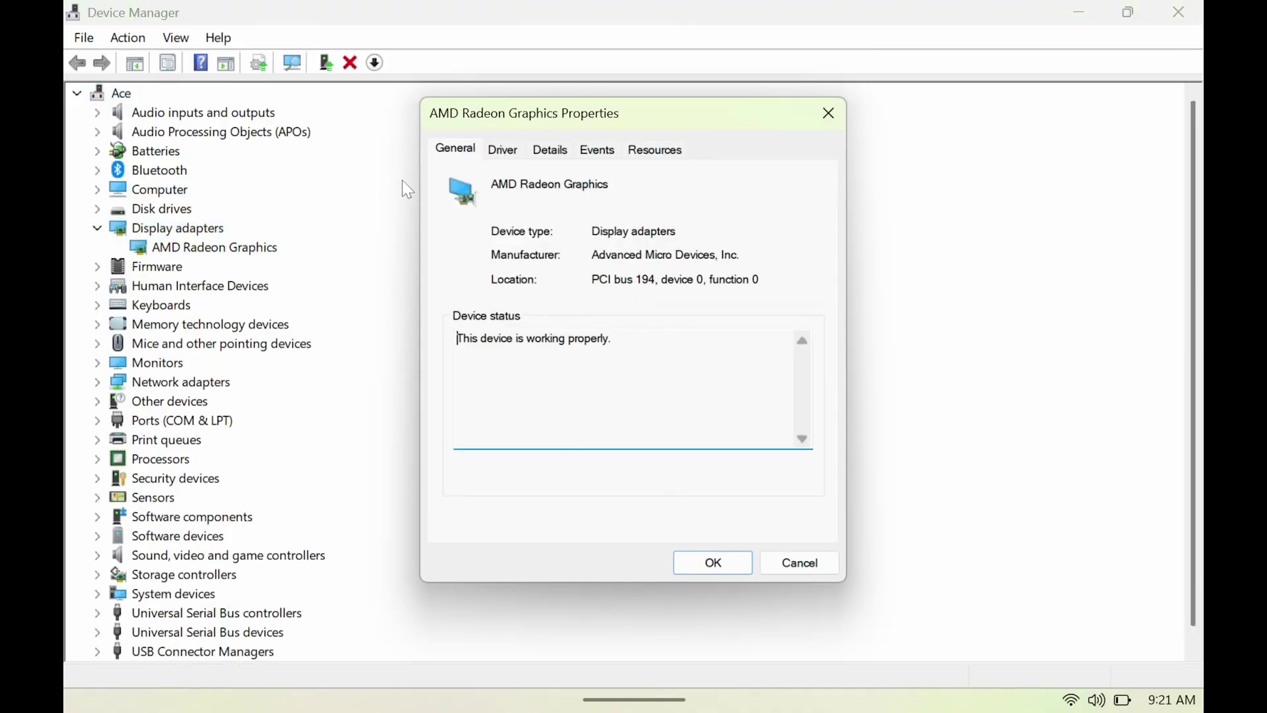
click(501, 156)
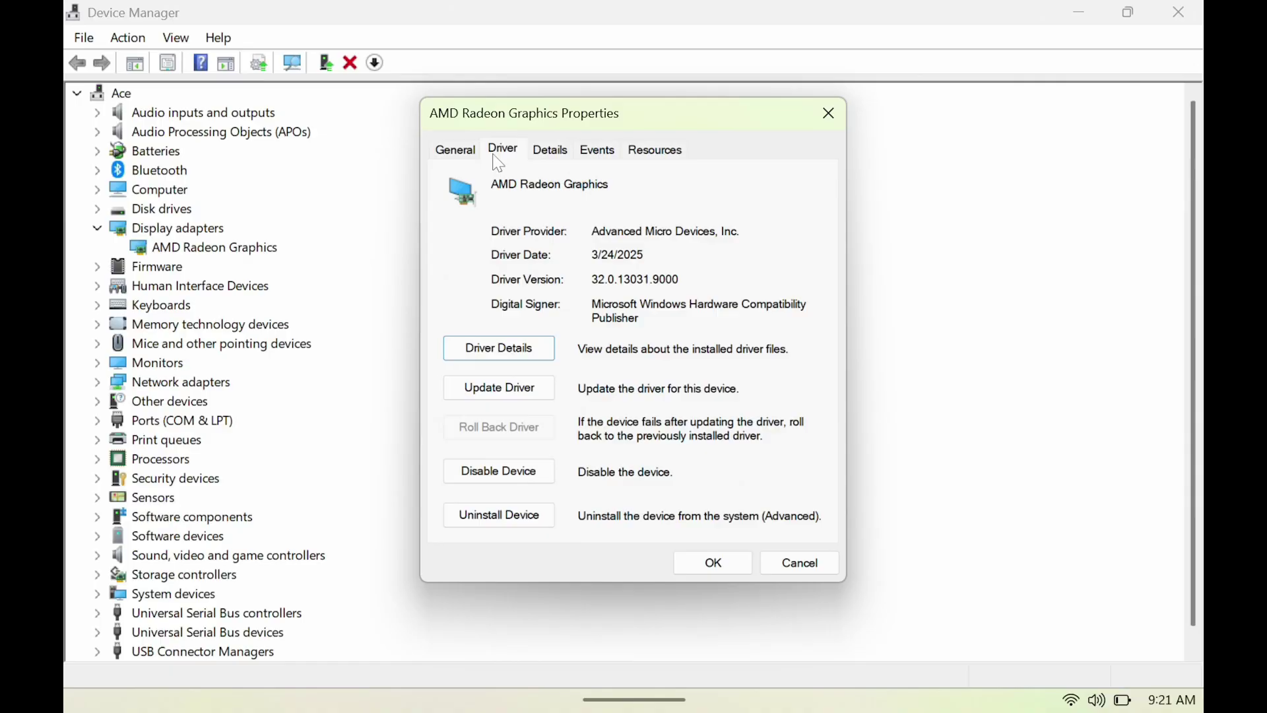
click(504, 387)
click(507, 387)
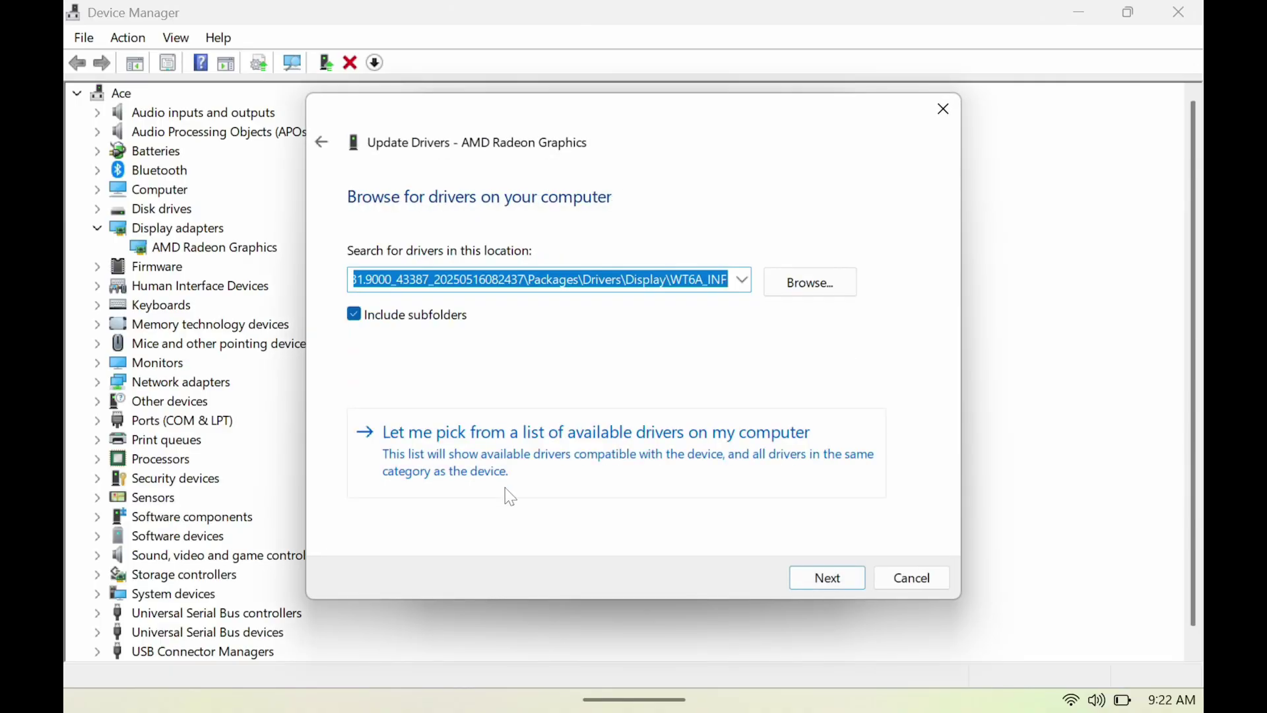
click(508, 464)
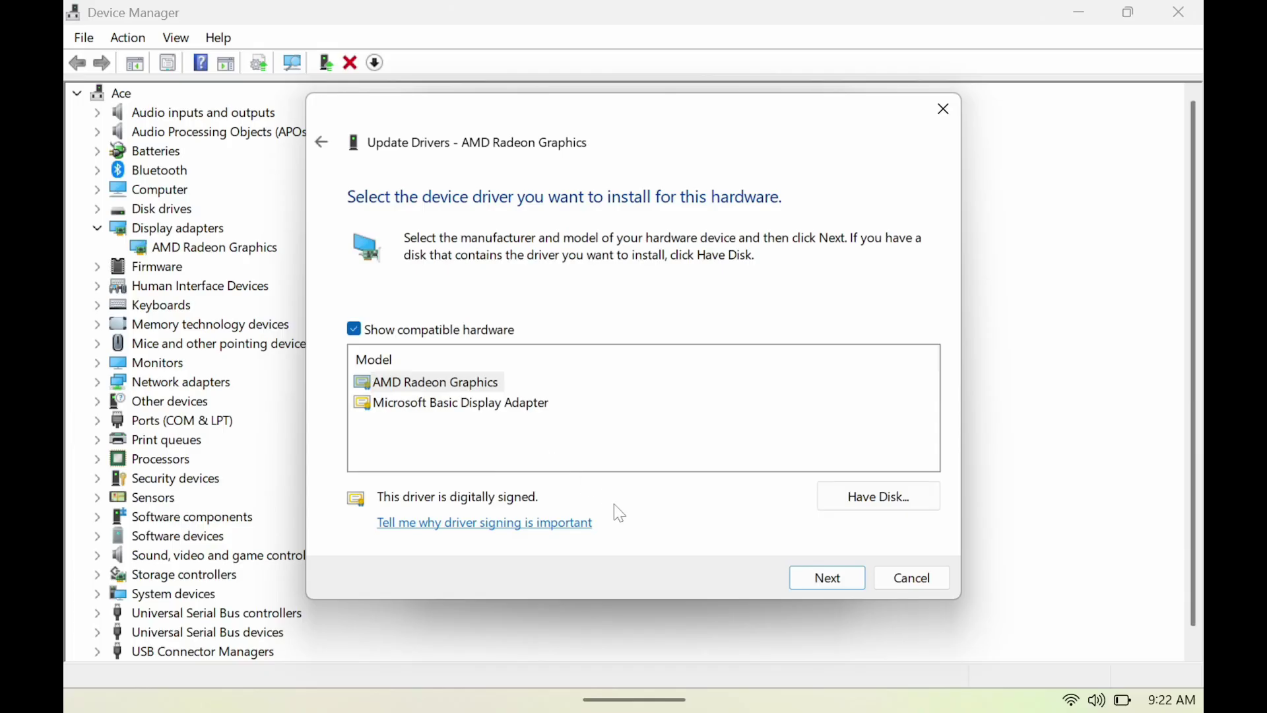
click(854, 501)
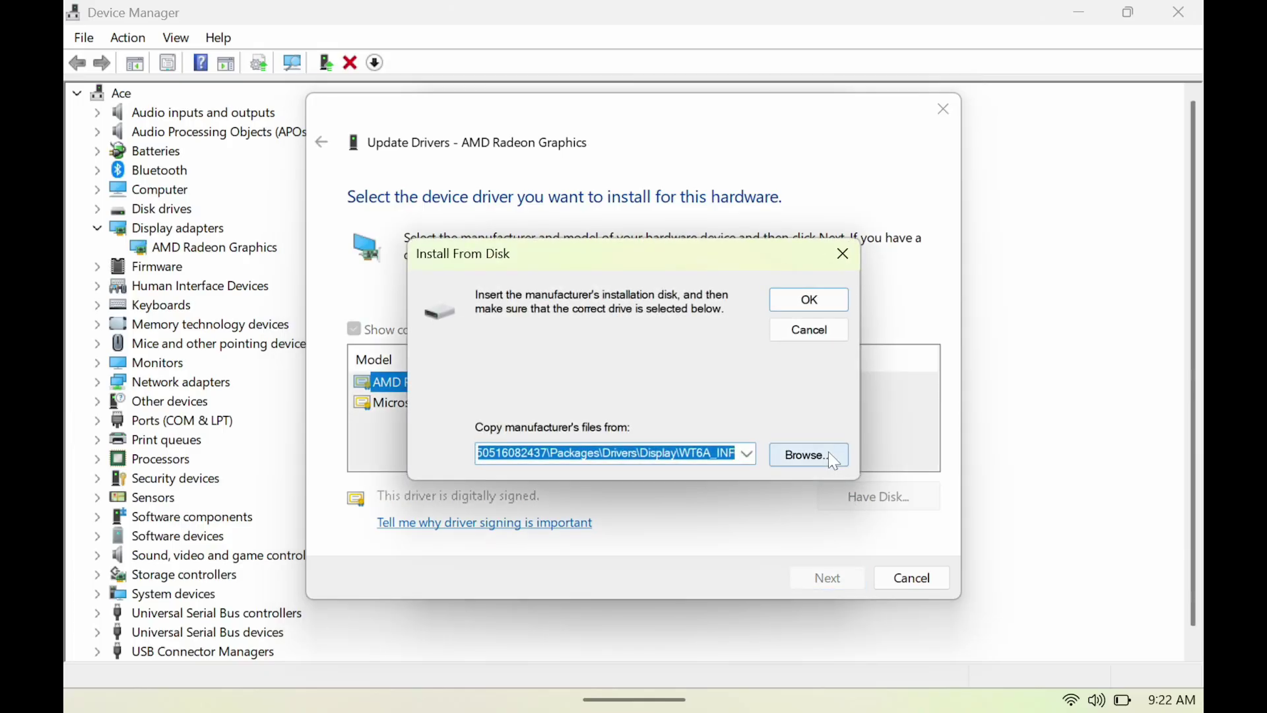
Browse C:\DRIVERS to Packages\Drivers\Display\WT6A_INF and select u0415200.inf
click(829, 452)
click(322, 465)
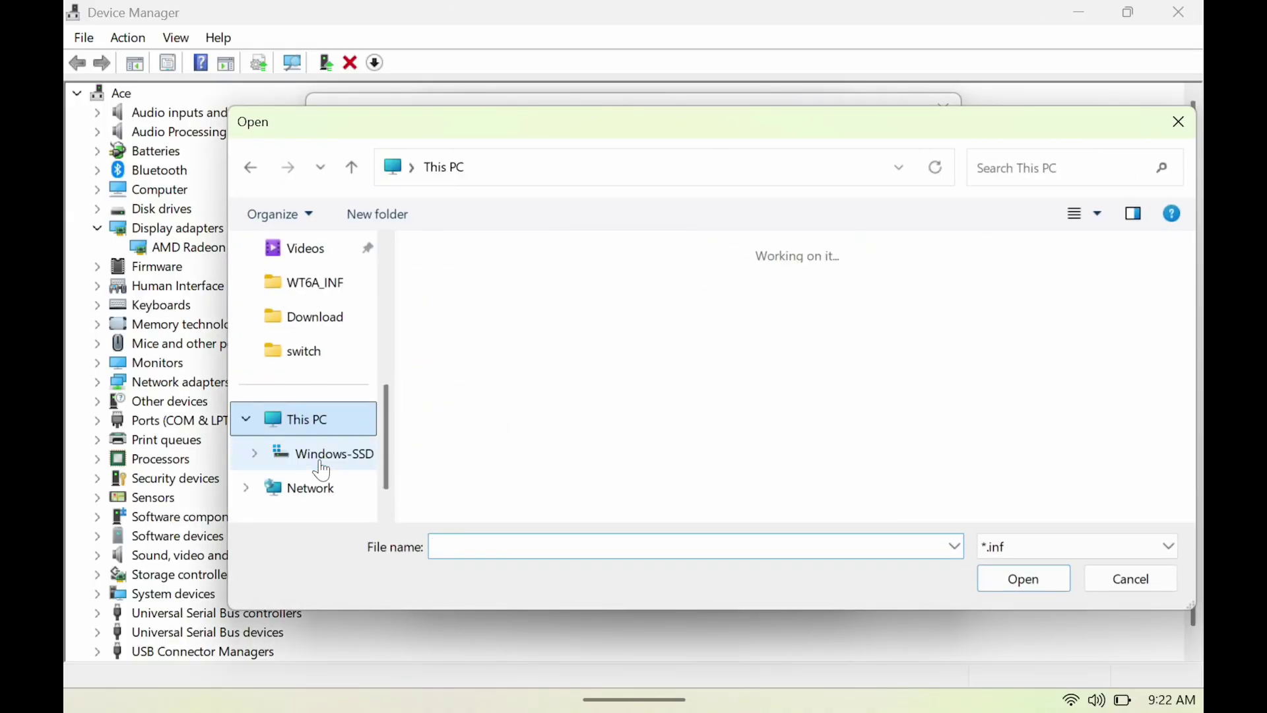
double_click(526, 314)
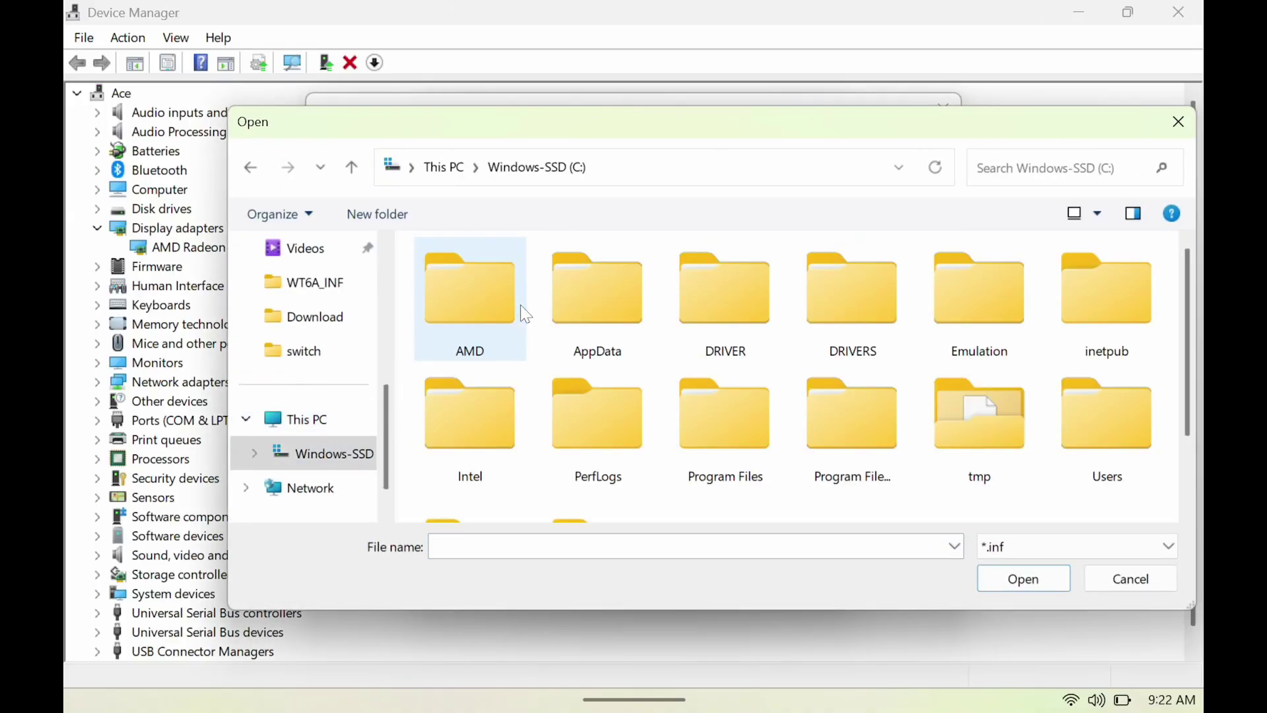
double_click(849, 324)
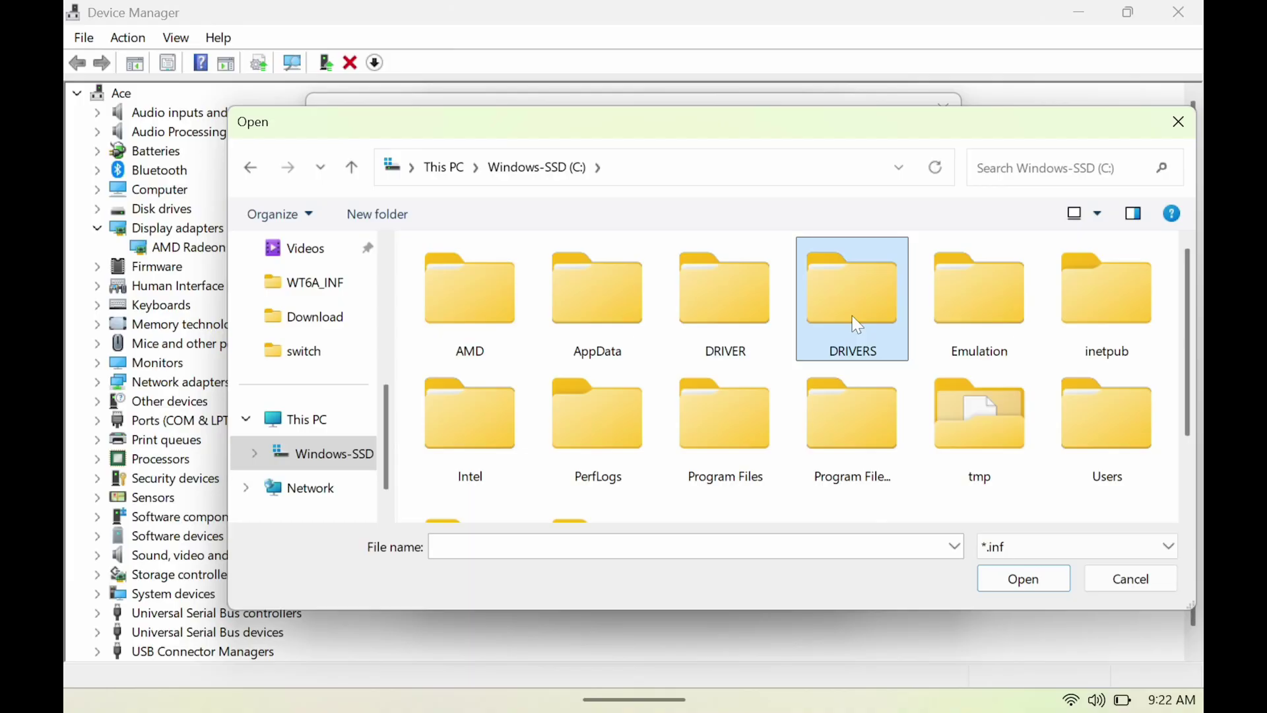
double_click(809, 339)
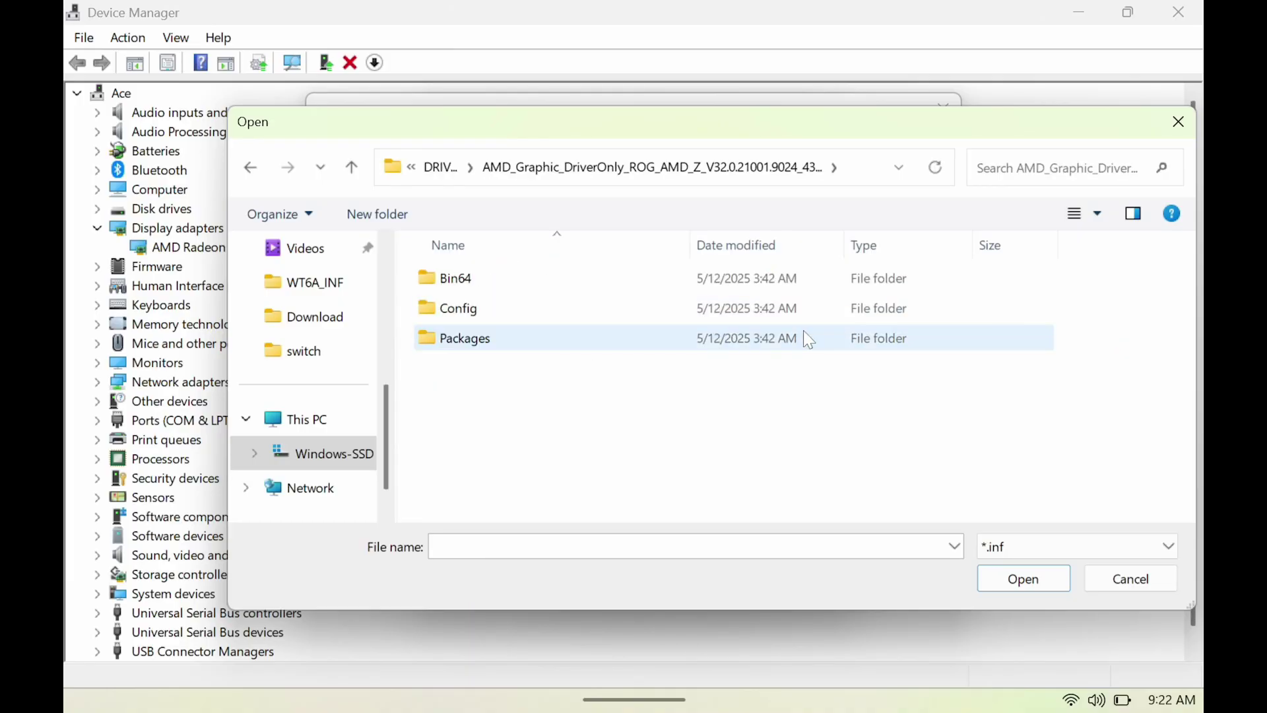
double_click(761, 346)
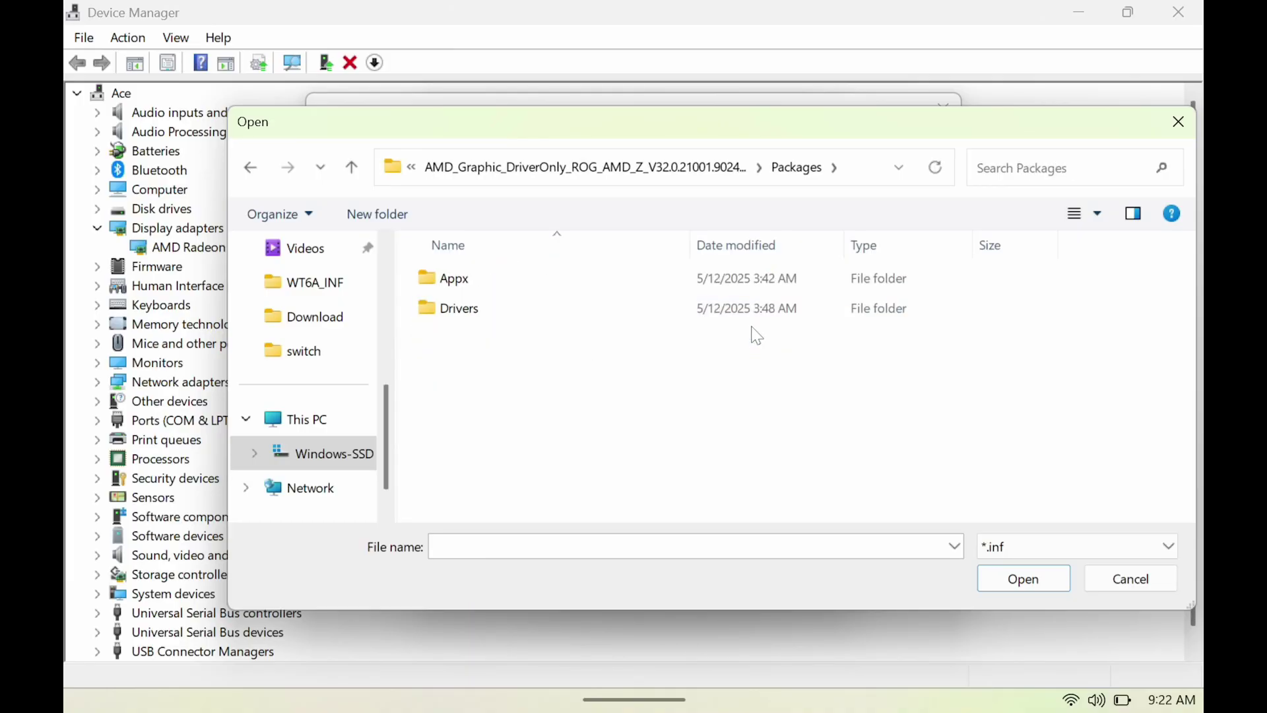
double_click(745, 308)
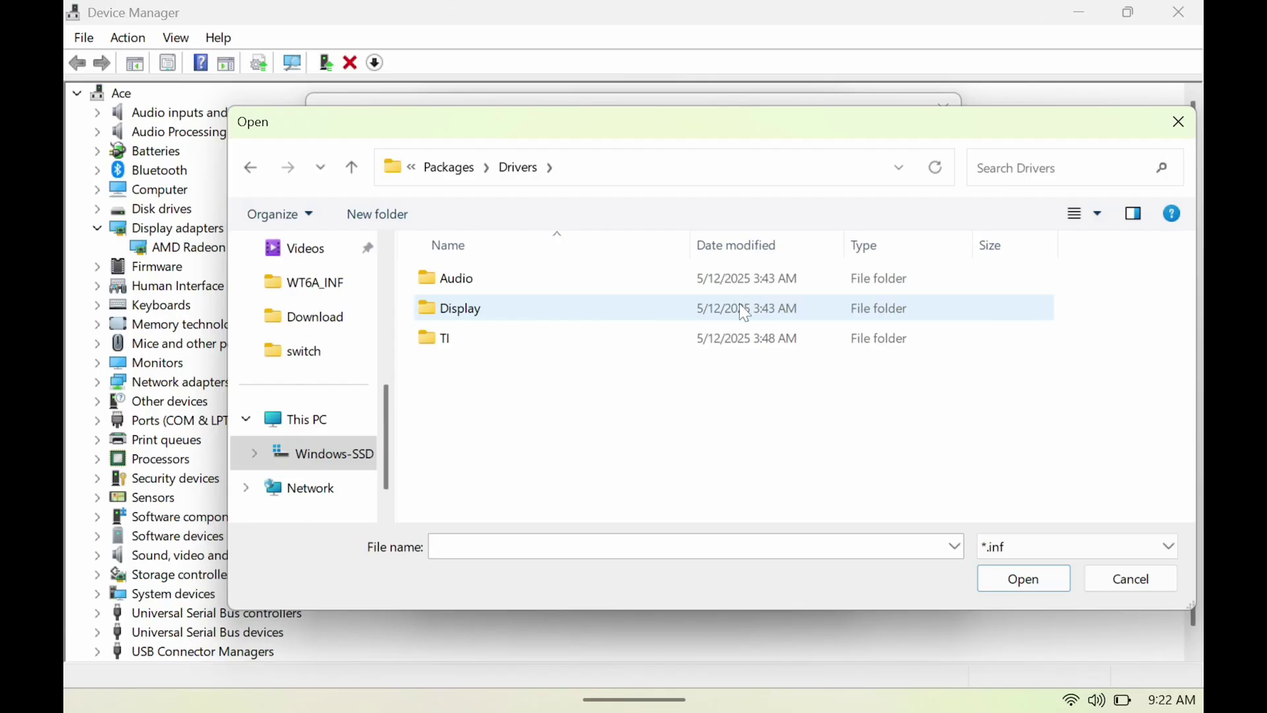
double_click(746, 311)
double_click(746, 286)
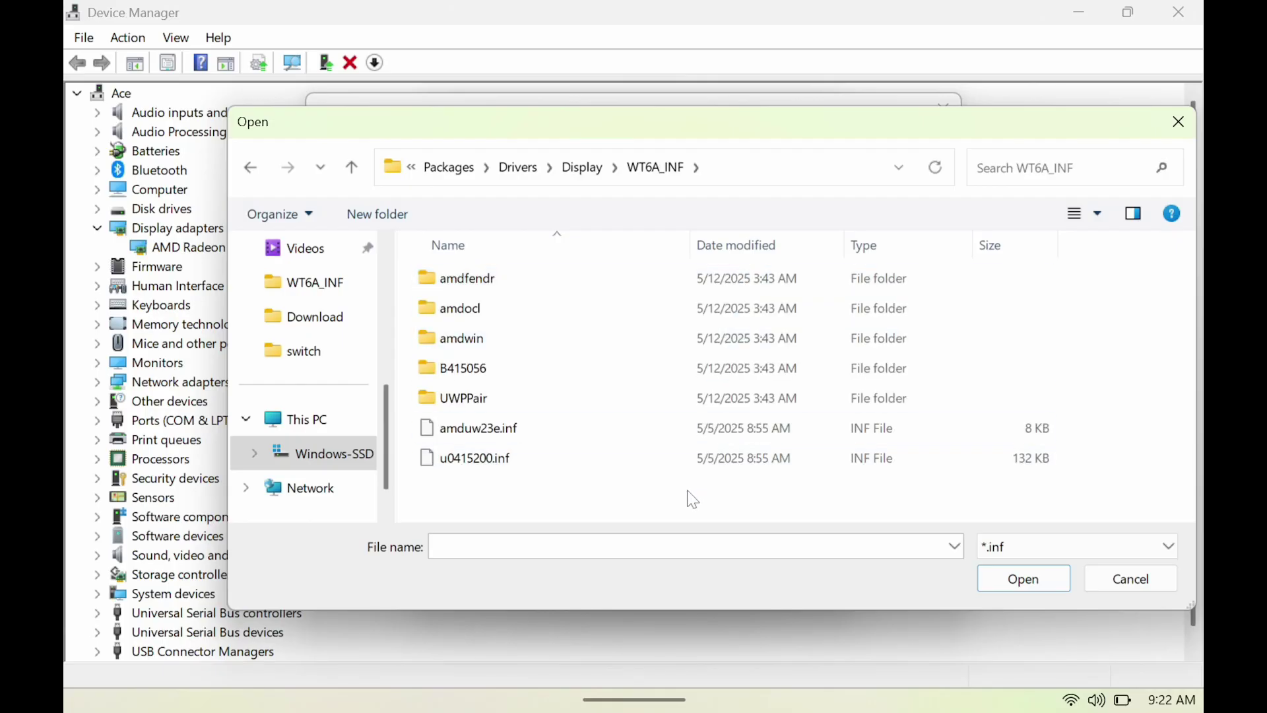
click(705, 465)
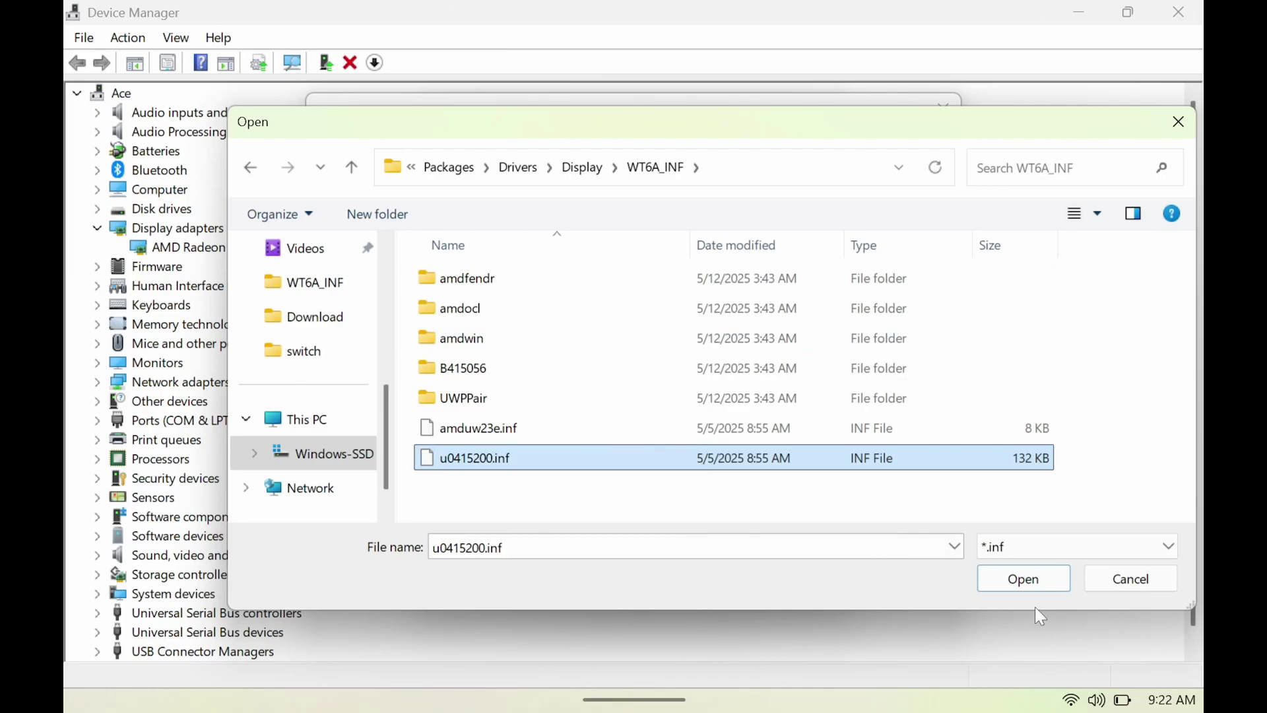
Install AMD Radeon Graphics from that file, accepting the compatibility warning
click(1035, 581)
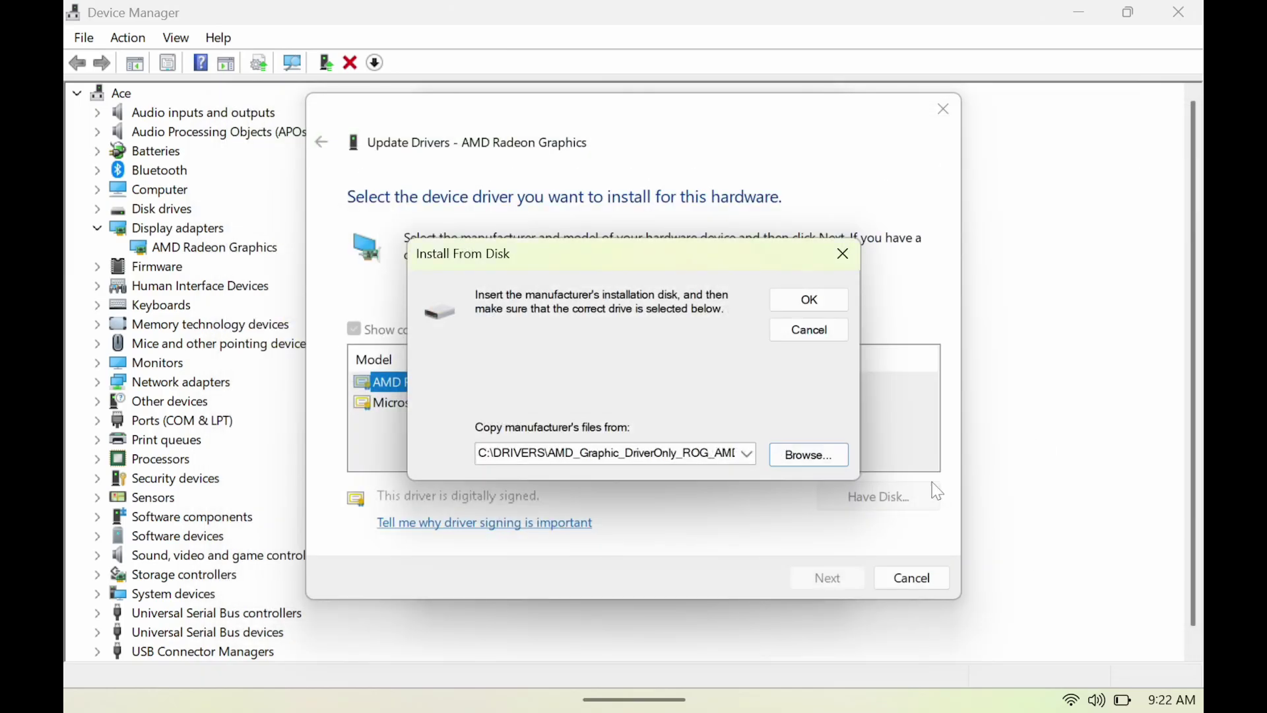
click(813, 299)
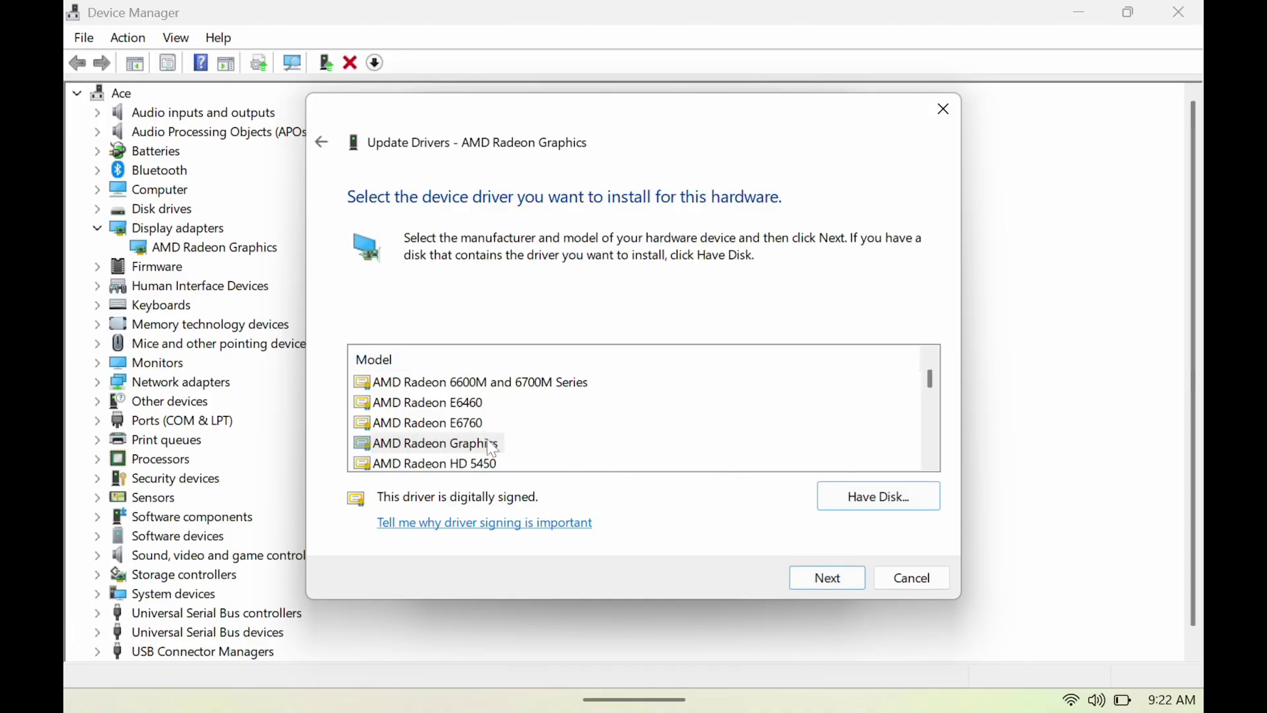
click(828, 581)
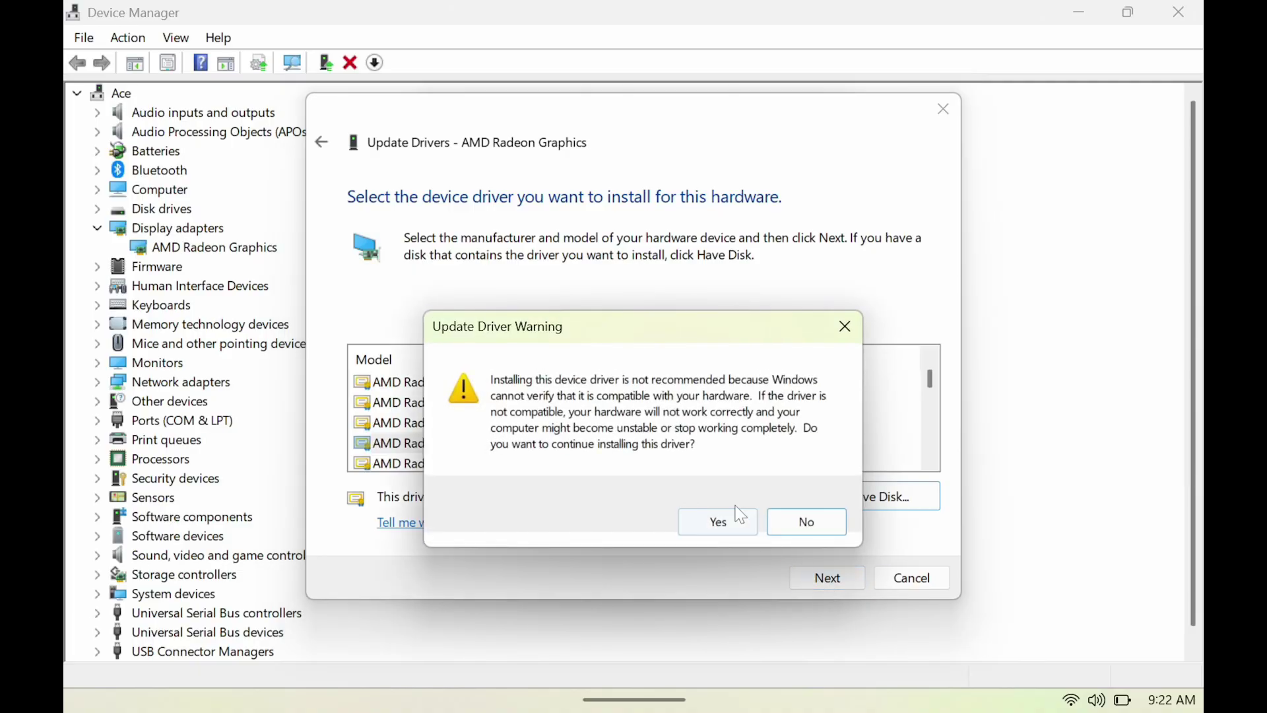
click(731, 520)
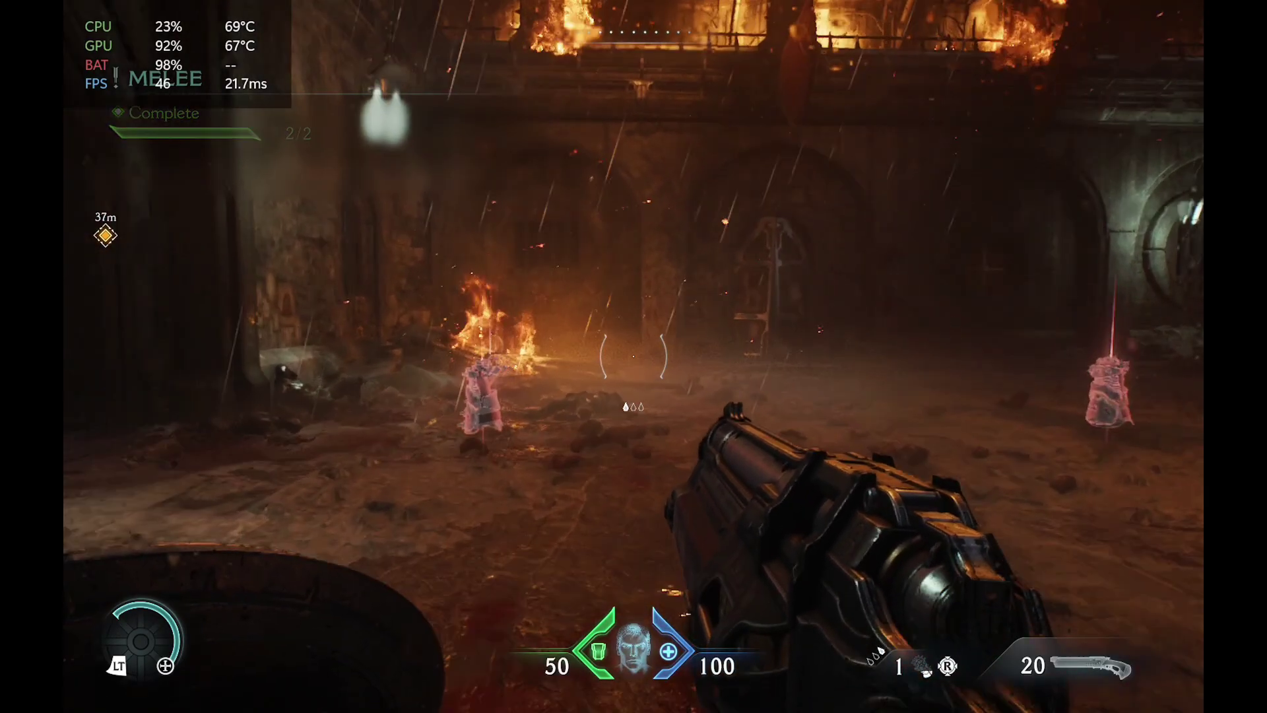